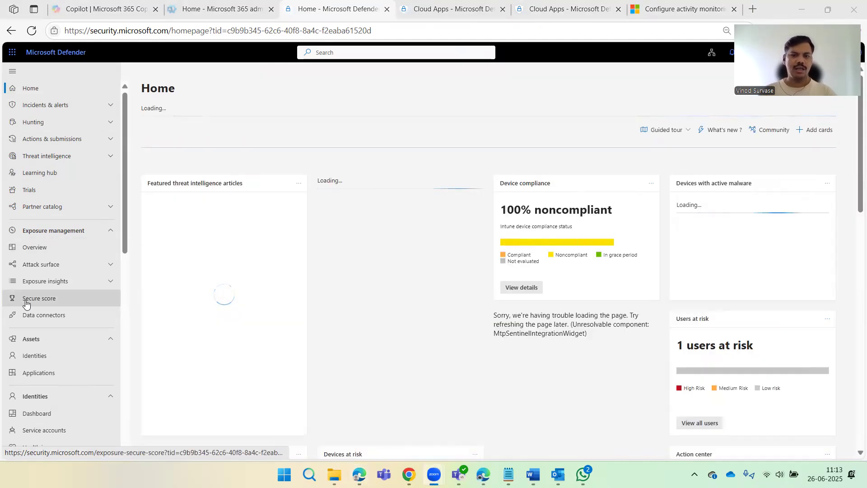
Scroll the Home dashboard to view cards such as device compliance and users at risk.
scroll(26, 304, down, 10)
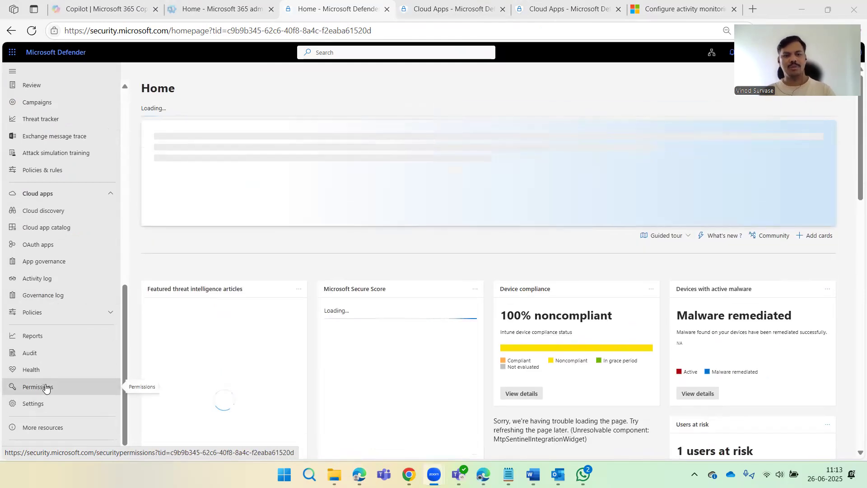
Go to Permissions and open Cloud Apps activity privacy permissions.
click(47, 387)
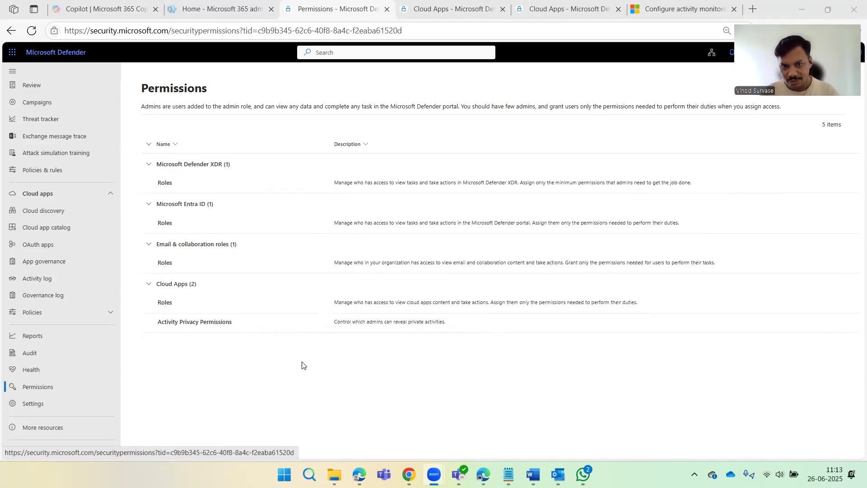
click(208, 327)
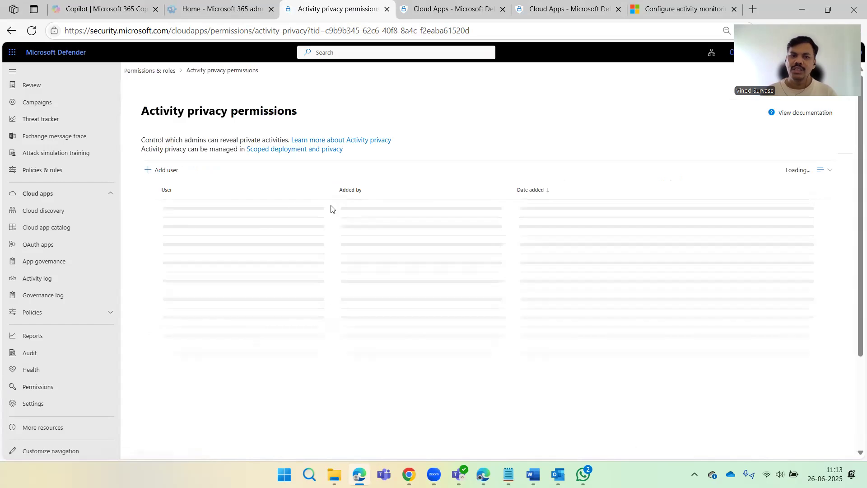
Begin granting an admin permission to view private activities, then cancel it.
click(165, 171)
click(678, 121)
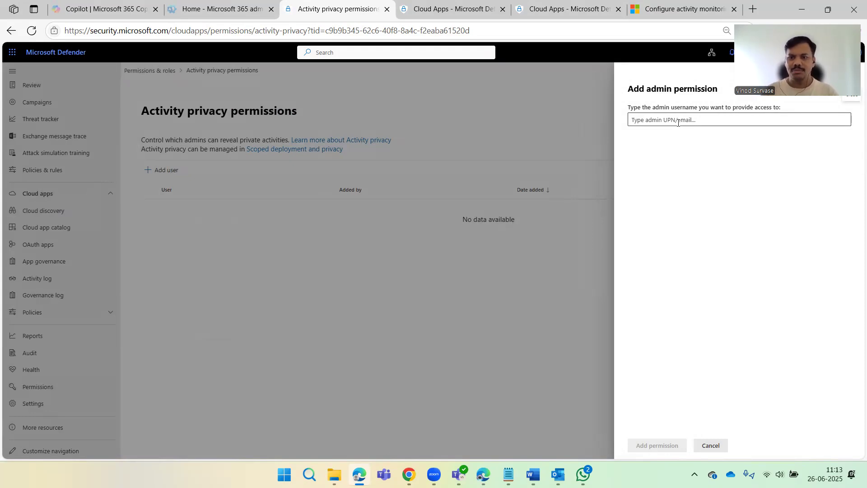
click(708, 447)
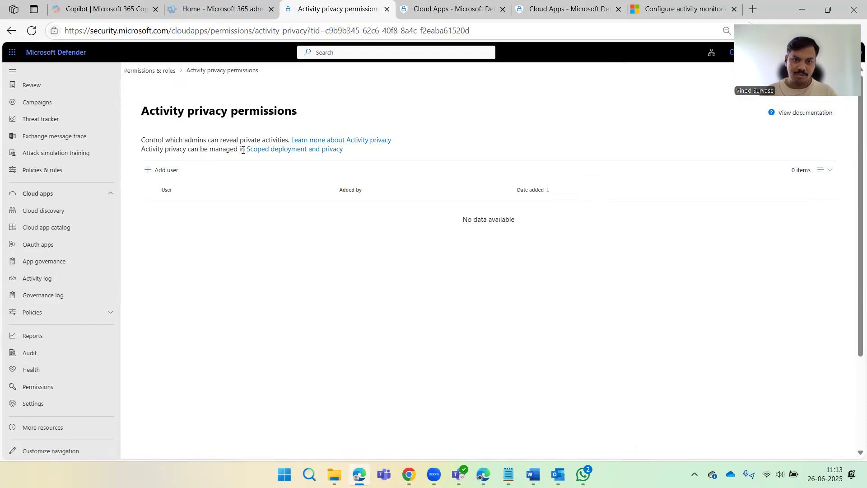
Open the Scoped deployment and privacy settings and the activity privacy documentation in new tabs.
right_click(289, 149)
click(317, 163)
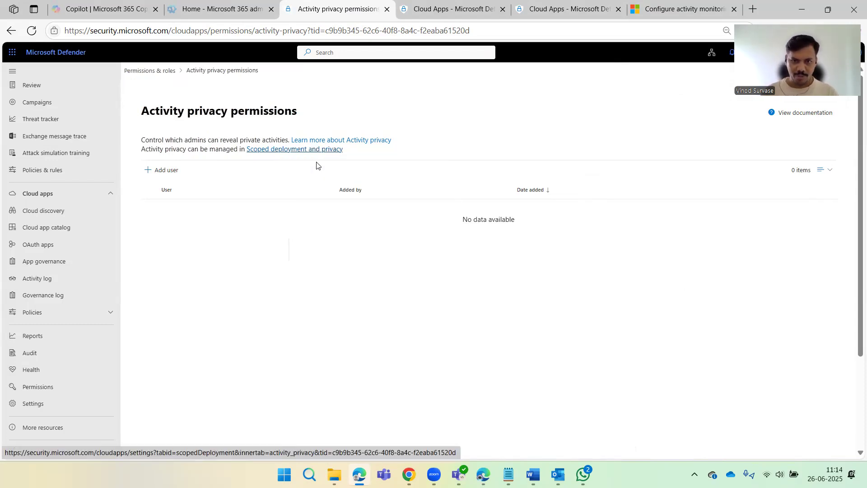
right_click(338, 145)
click(362, 152)
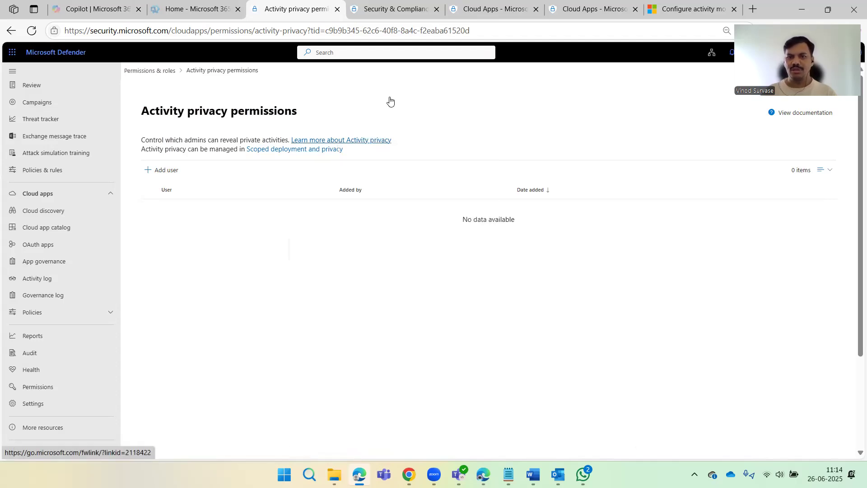
Read the activity privacy article's notes on Advanced hunting and SIEM integration.
click(420, 16)
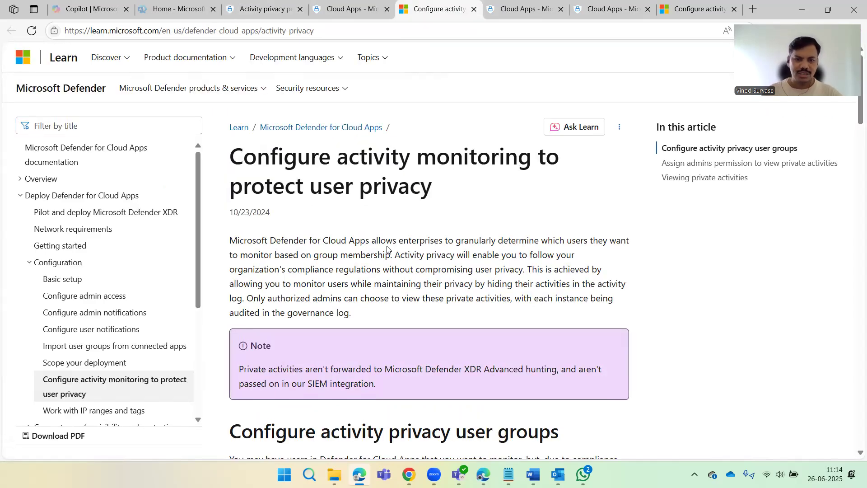
scroll(387, 249, down, 2)
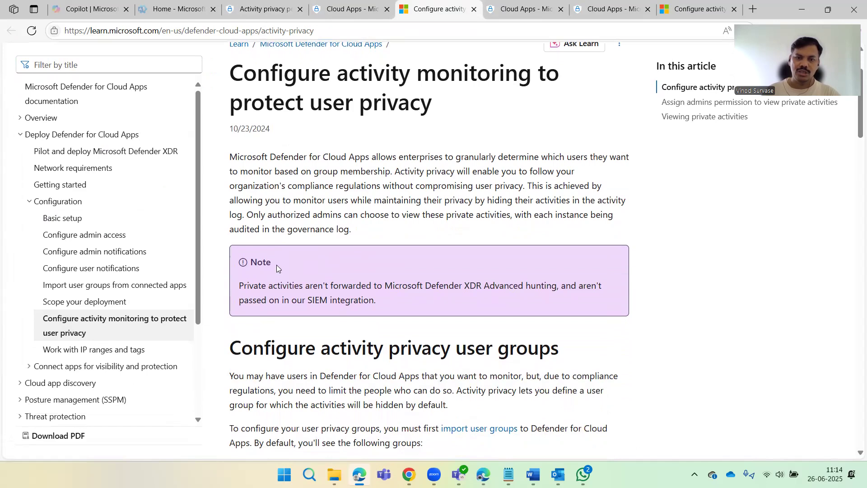
scroll(413, 291, down, 1)
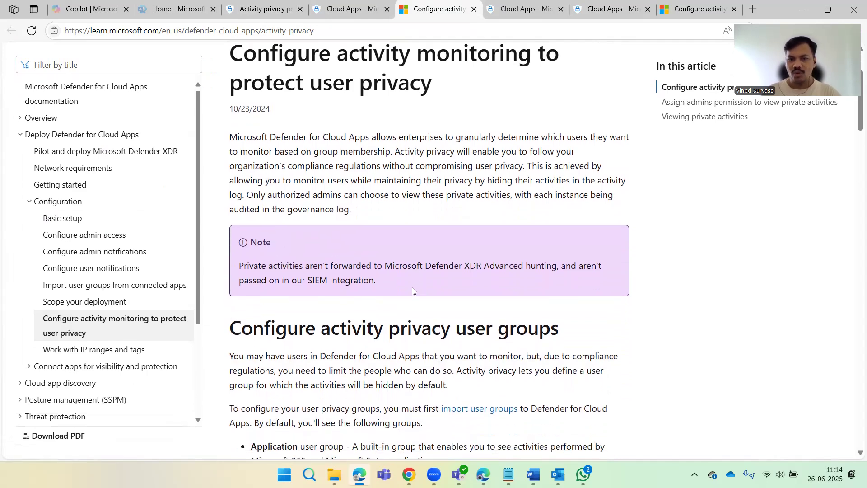
drag(471, 263, 551, 265)
click(455, 264)
scroll(449, 262, down, 1)
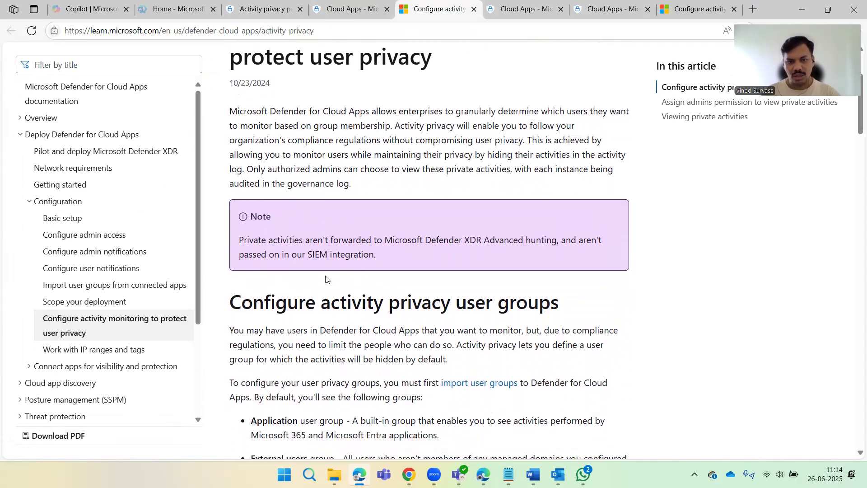
drag(308, 254, 400, 254)
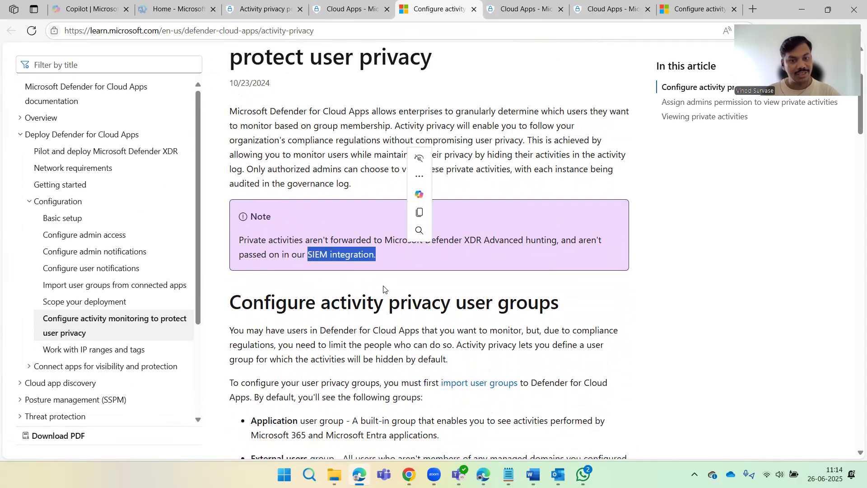
click(348, 312)
Scroll through the rest of the article, then return to the Scoped deployment and privacy tab.
scroll(400, 296, down, 2)
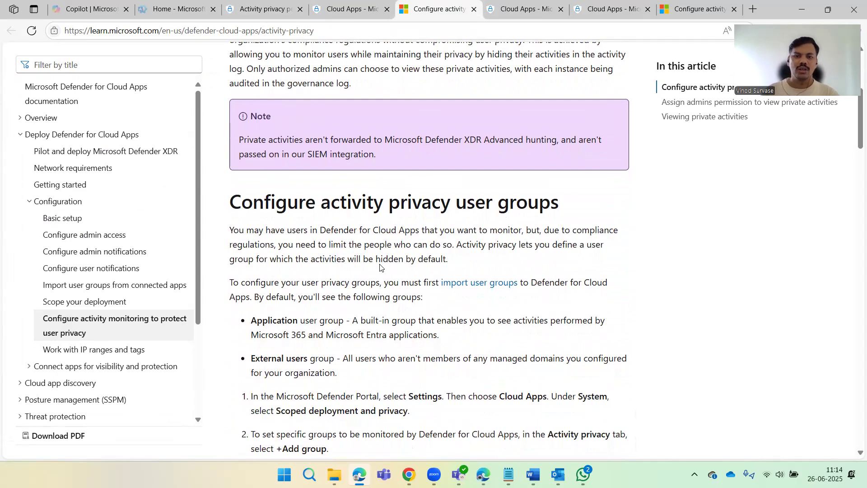
scroll(382, 241, down, 4)
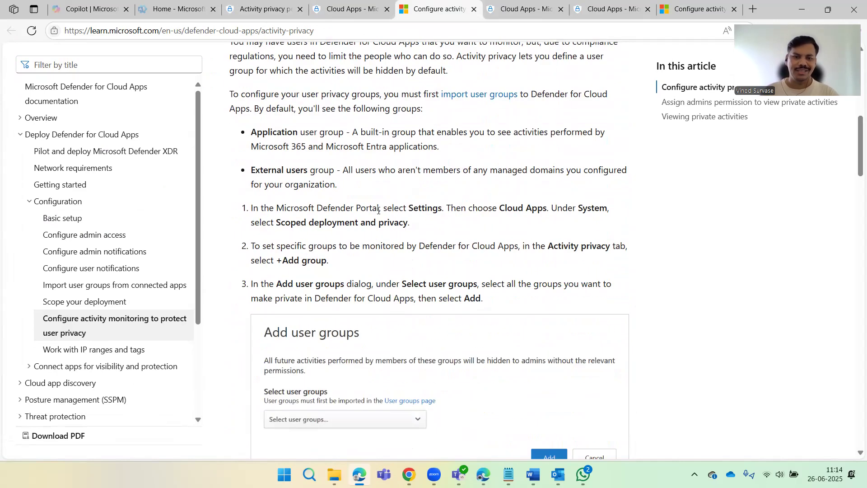
scroll(379, 210, down, 3)
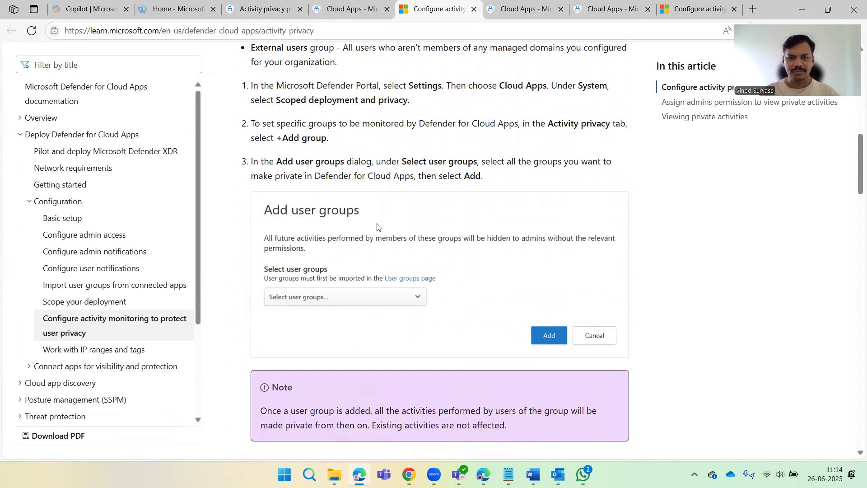
scroll(375, 227, down, 3)
scroll(335, 232, down, 3)
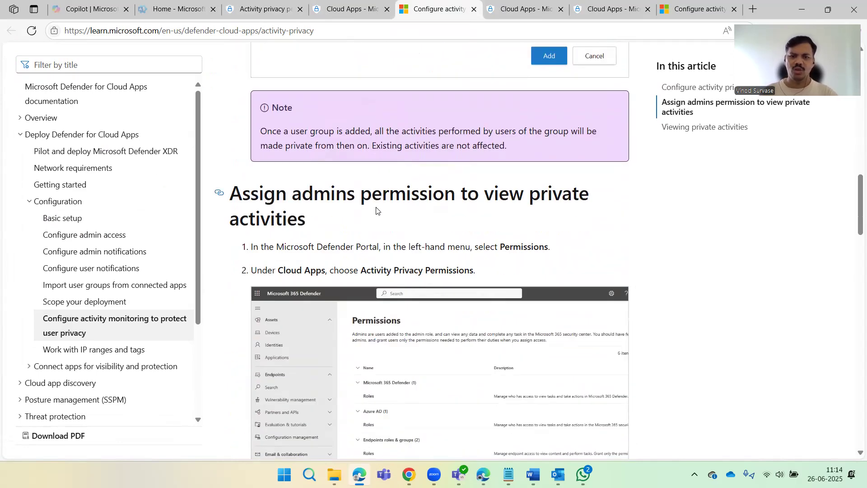
scroll(377, 209, down, 3)
scroll(425, 255, down, 15)
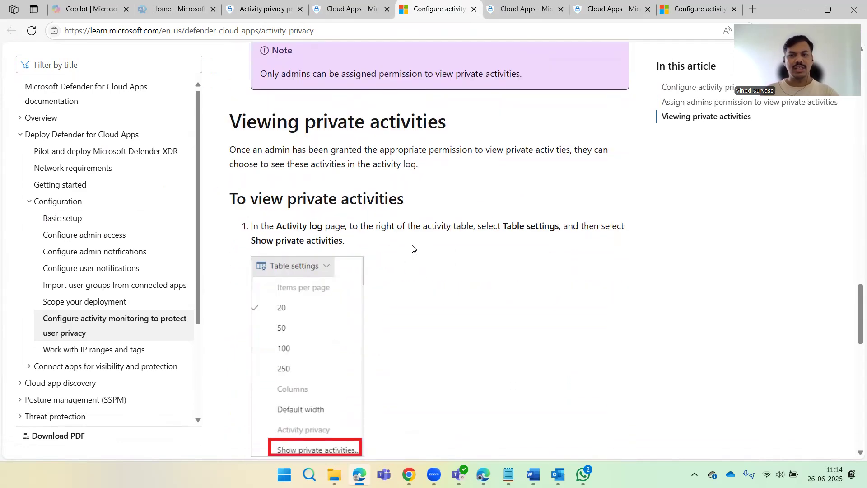
scroll(413, 249, down, 2)
scroll(412, 249, down, 5)
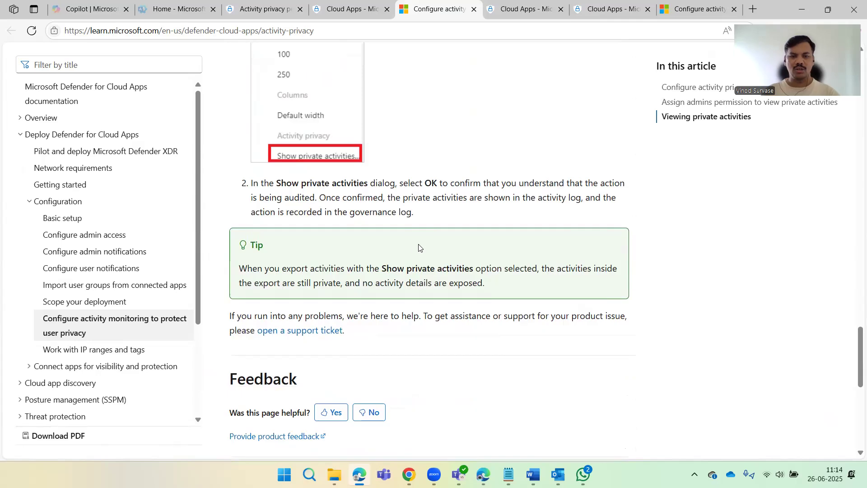
scroll(416, 200, up, 18)
scroll(416, 200, up, 10)
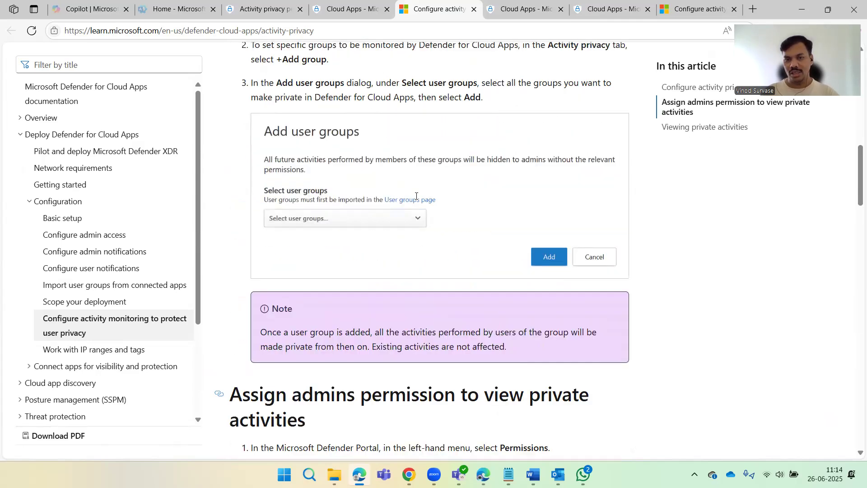
key(ctrl+shift+Tab)
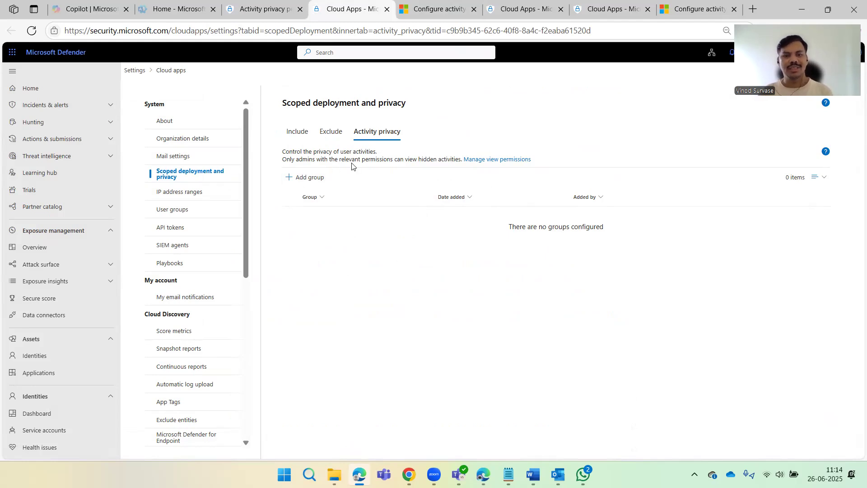
View the Manage view permissions page in a new tab, then return to Scoped deployment settings.
right_click(484, 160)
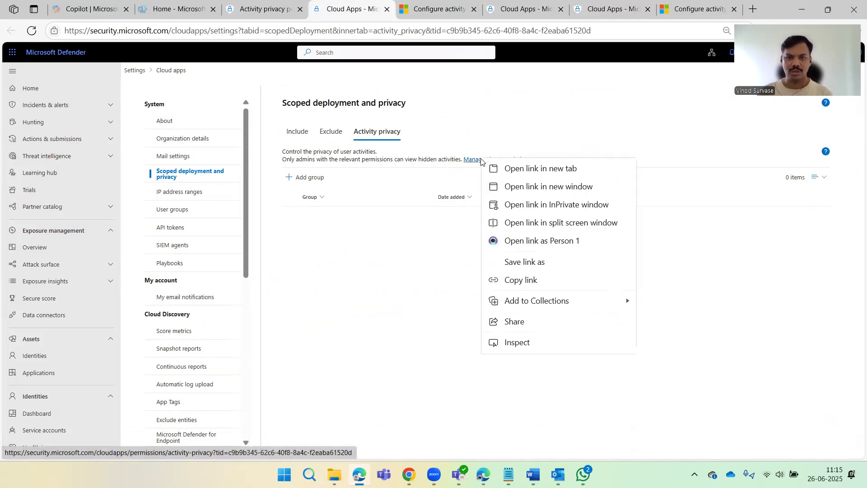
click(497, 168)
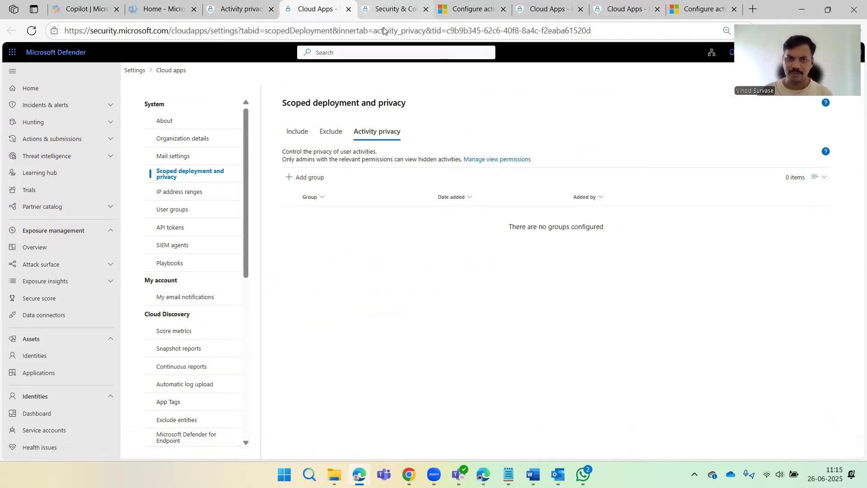
click(392, 9)
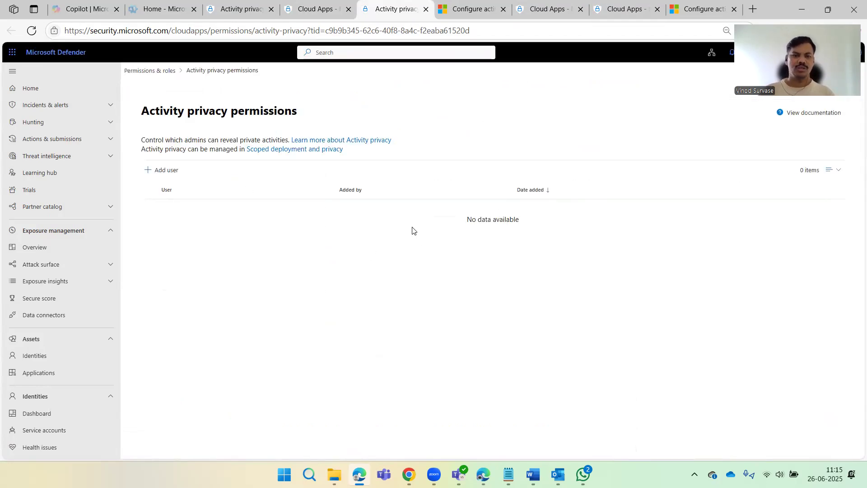
click(317, 8)
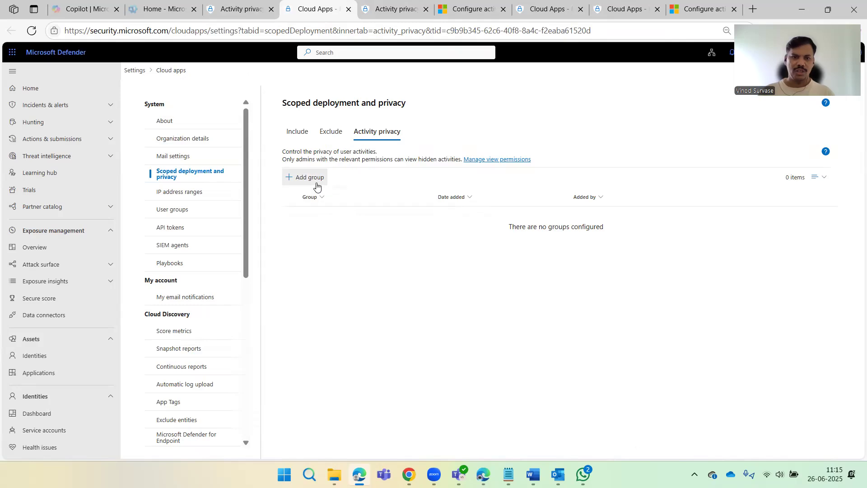
Add a private user group, selecting Application (Defender for Cloud Apps) from the groups list.
click(315, 185)
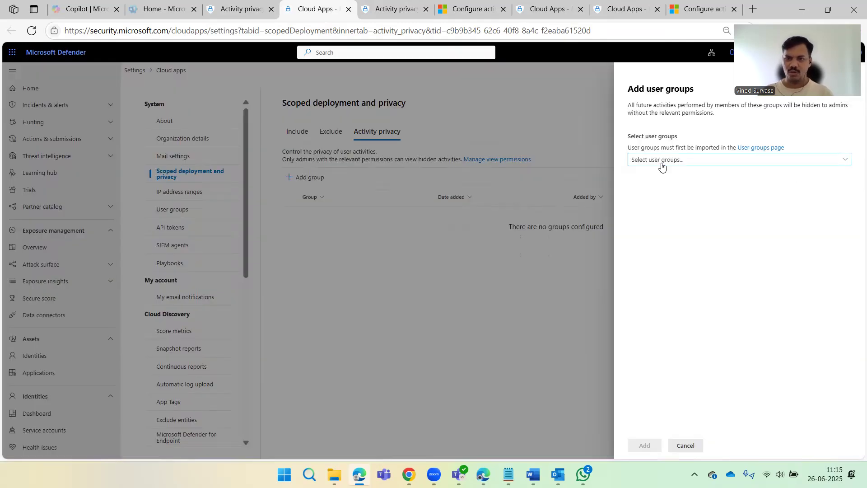
click(660, 162)
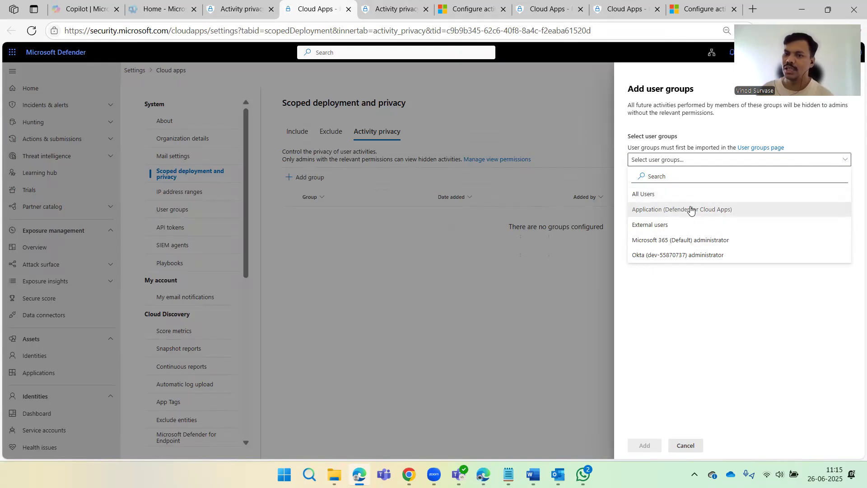
click(682, 215)
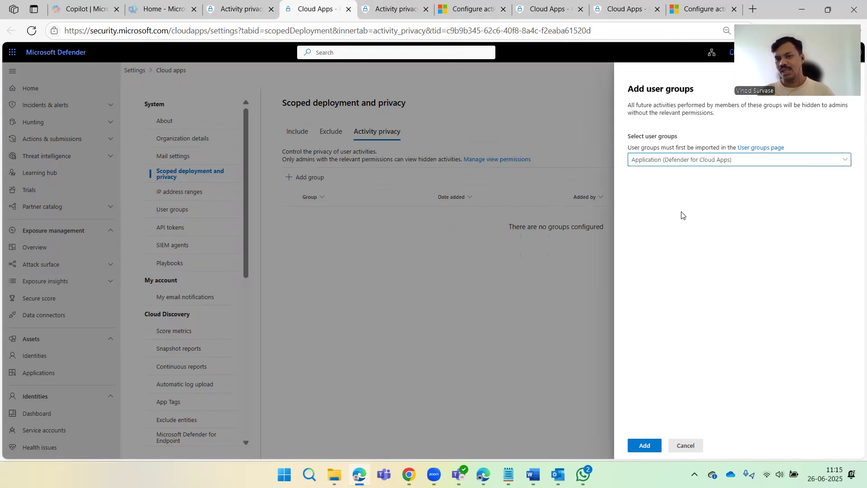
click(687, 163)
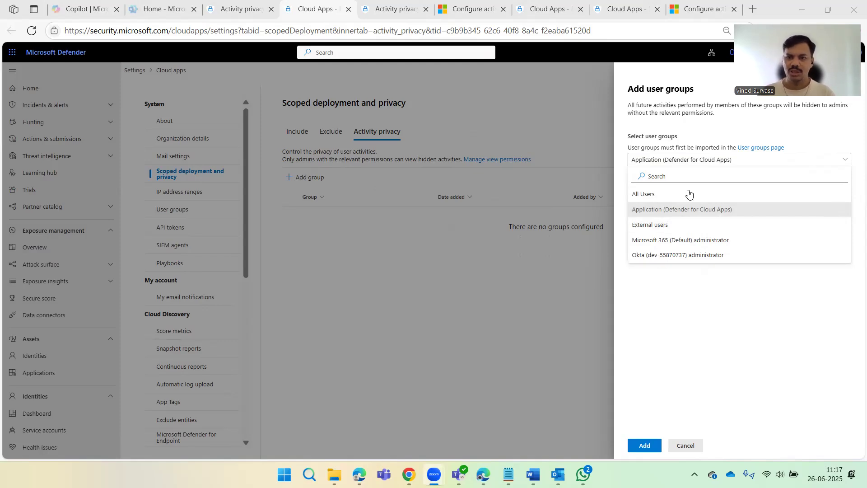
Close the groups dropdown and follow the 'User groups page' link in the panel.
click(720, 285)
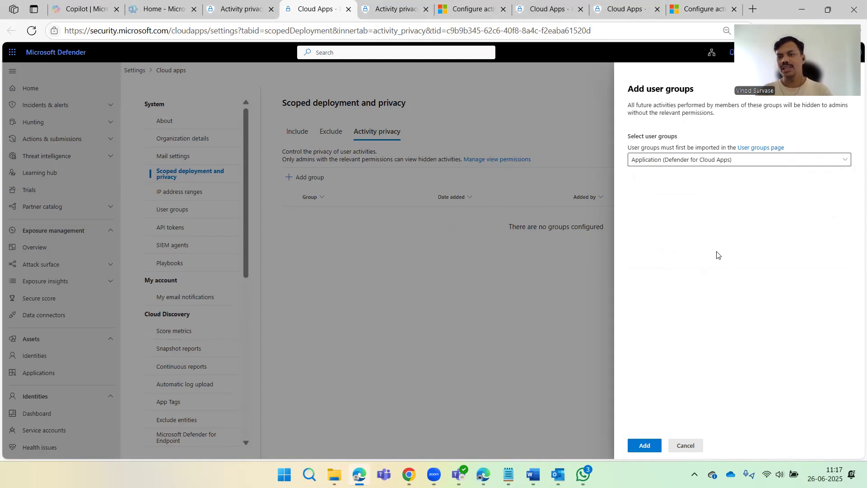
click(750, 149)
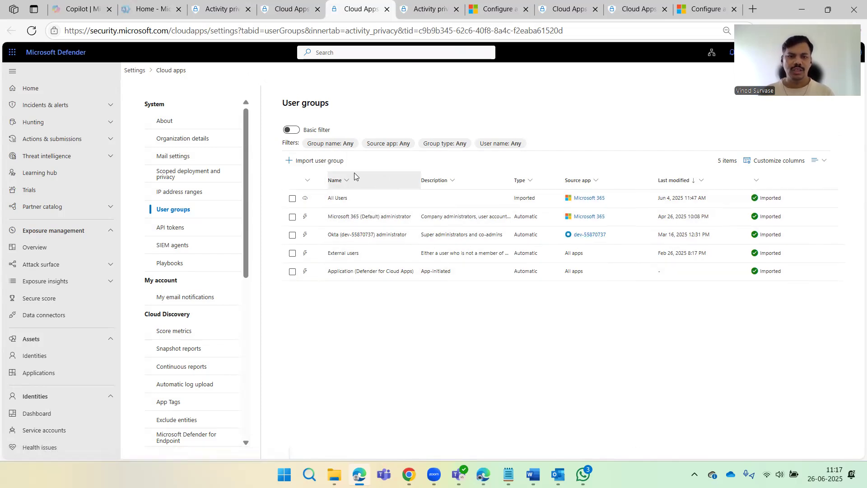
Begin a user group import and list the source apps: Office 365 and the Okta dev app.
click(331, 162)
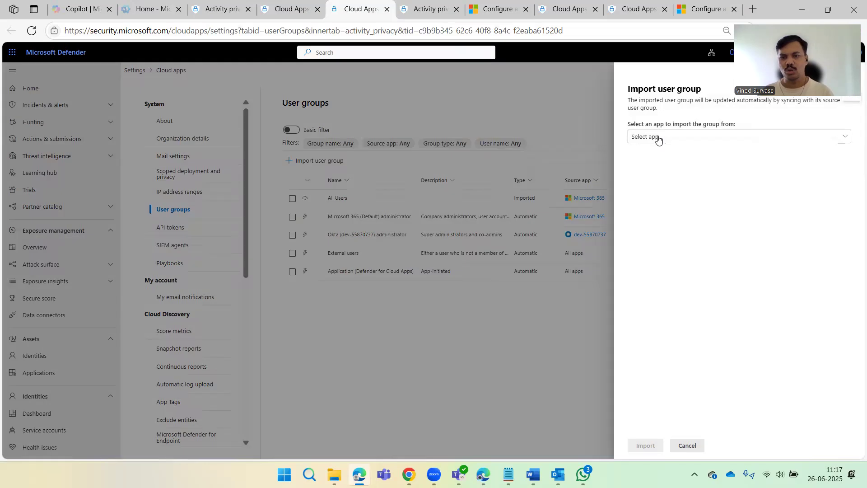
click(658, 136)
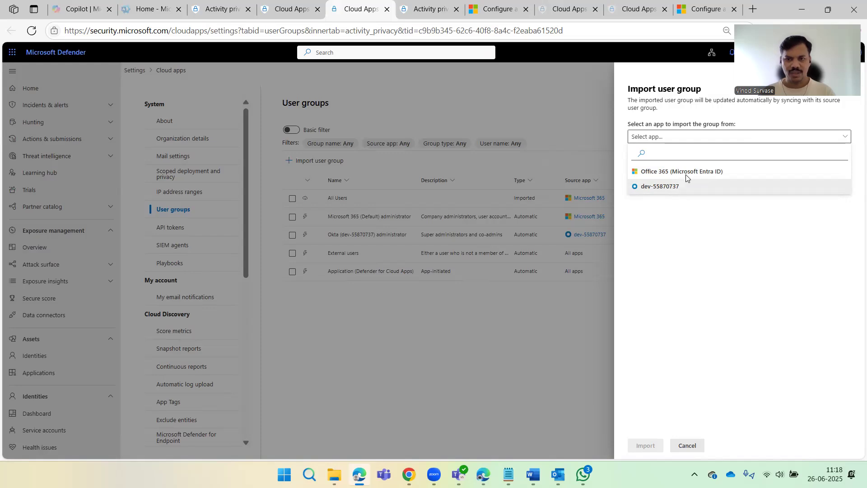
Import Admin Alerts and Notifications from Office 365 (Microsoft Entra ID) with 'Notify me by email' ticked.
click(676, 175)
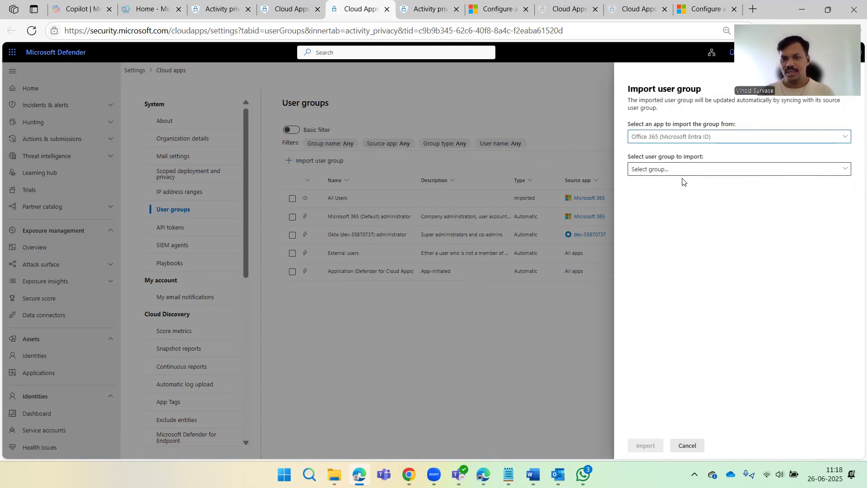
click(685, 173)
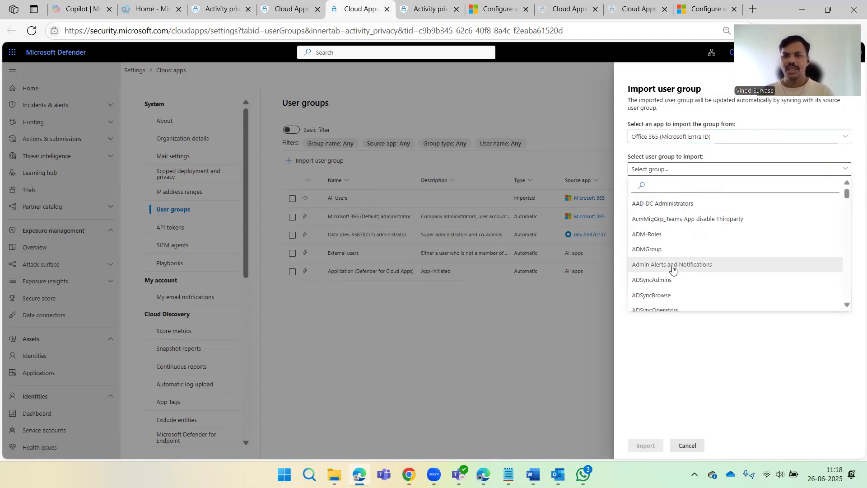
scroll(700, 263, down, 5)
scroll(706, 265, down, 10)
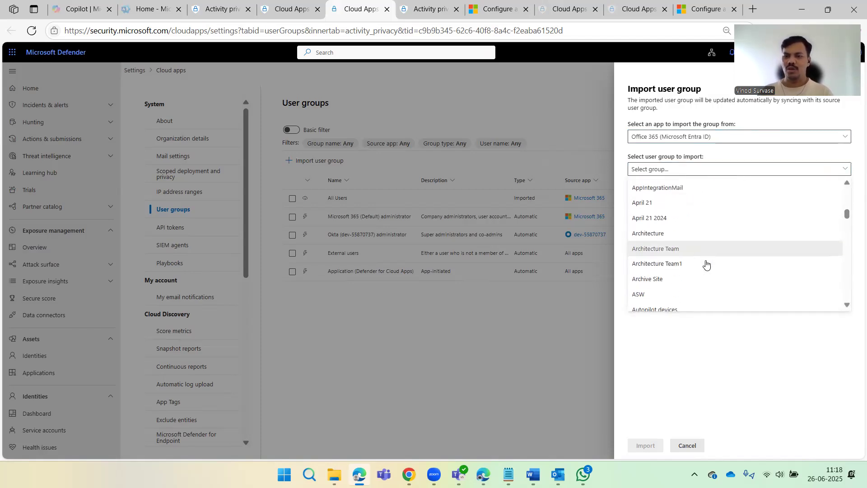
scroll(721, 261, down, 10)
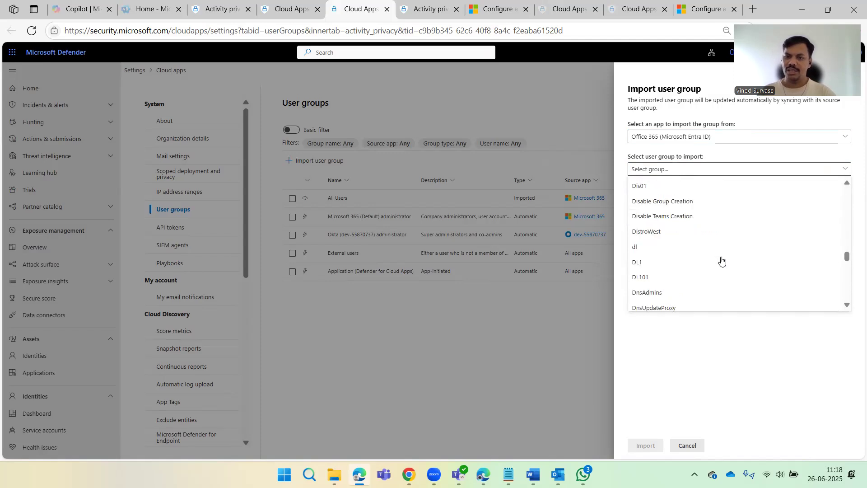
scroll(732, 257, up, 20)
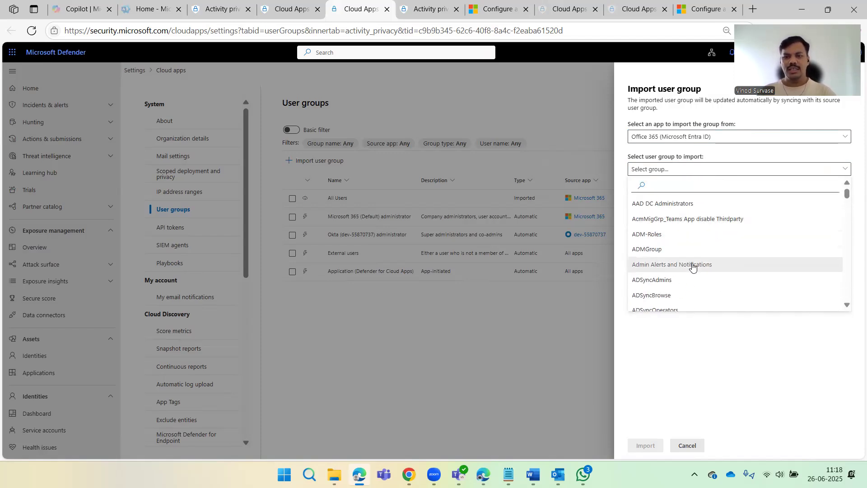
click(699, 270)
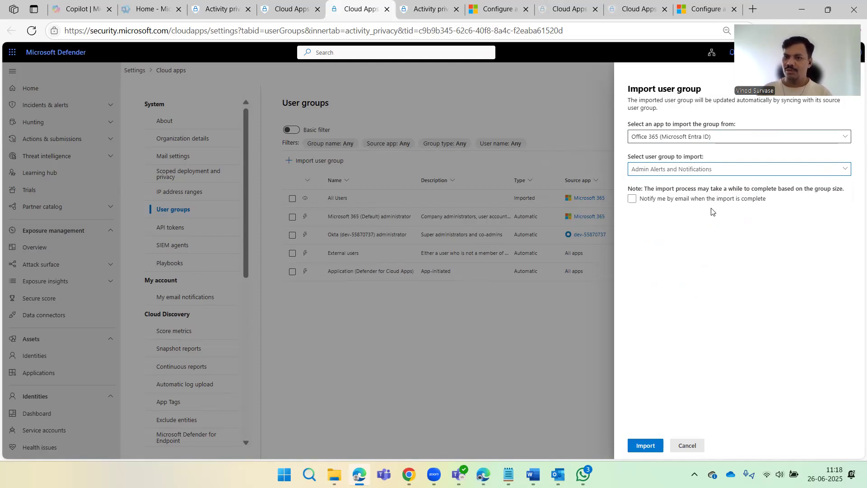
click(632, 200)
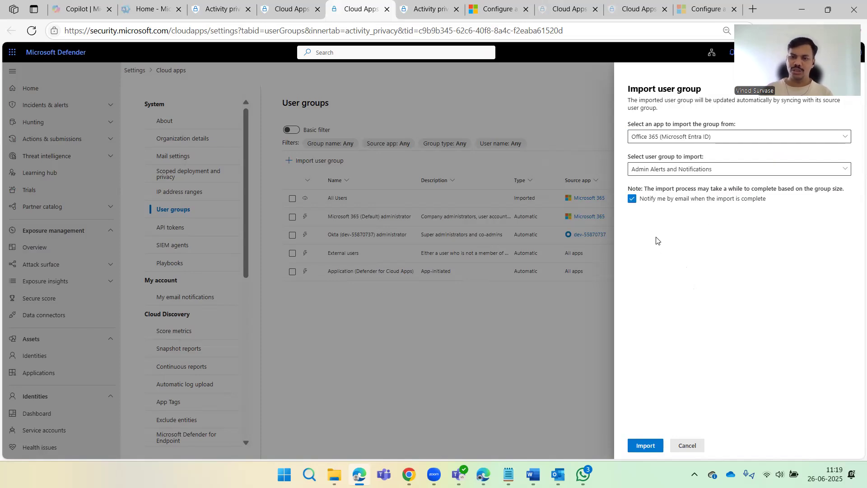
click(645, 446)
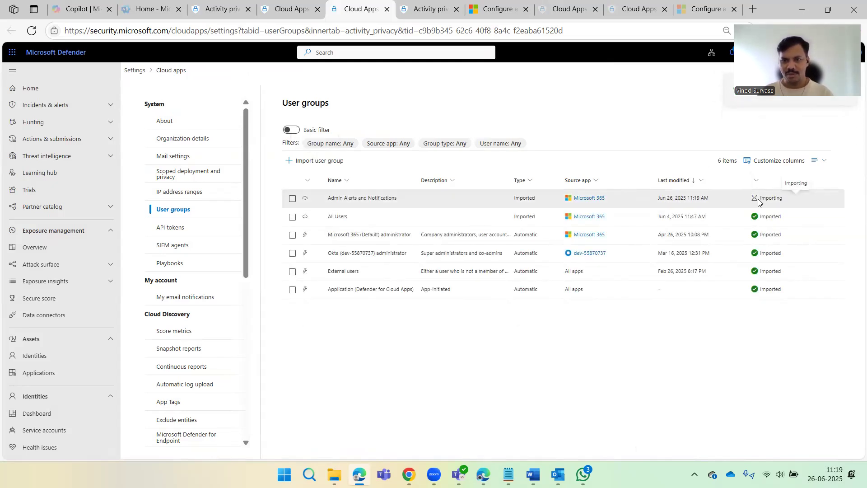
Select the Admin Alerts and Notifications row, still in Importing status among 6 groups.
click(765, 198)
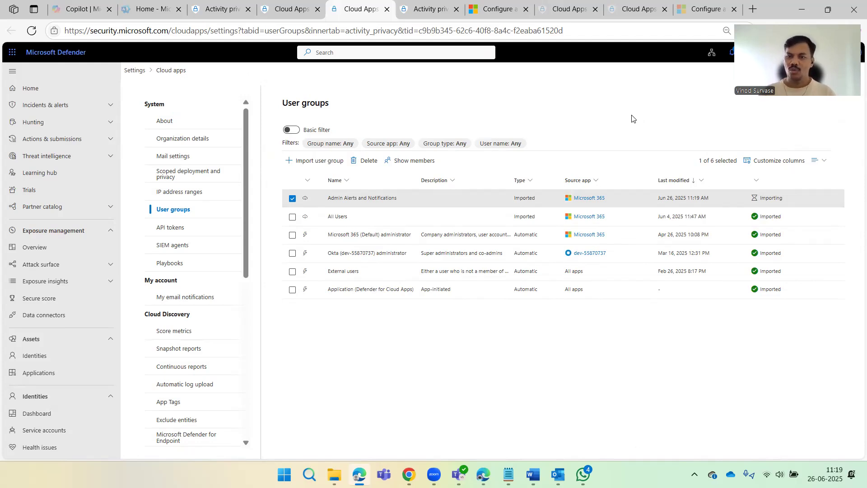
Abandon the unfinished Application group addition to activity privacy.
click(289, 9)
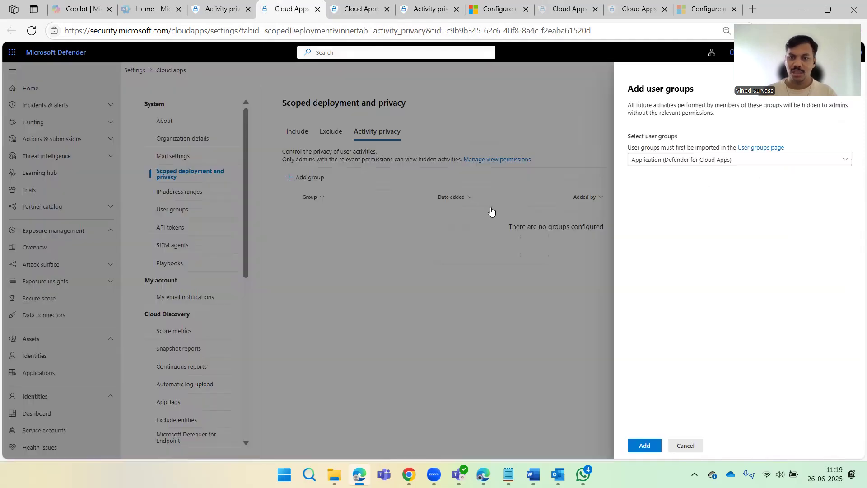
click(684, 160)
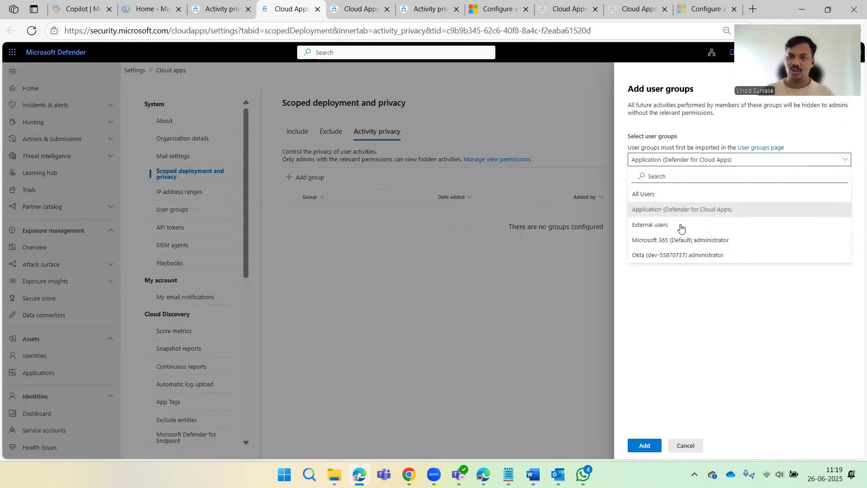
click(679, 275)
click(685, 446)
Add the External users group as a private group and check its new entry on the list.
click(312, 177)
click(683, 161)
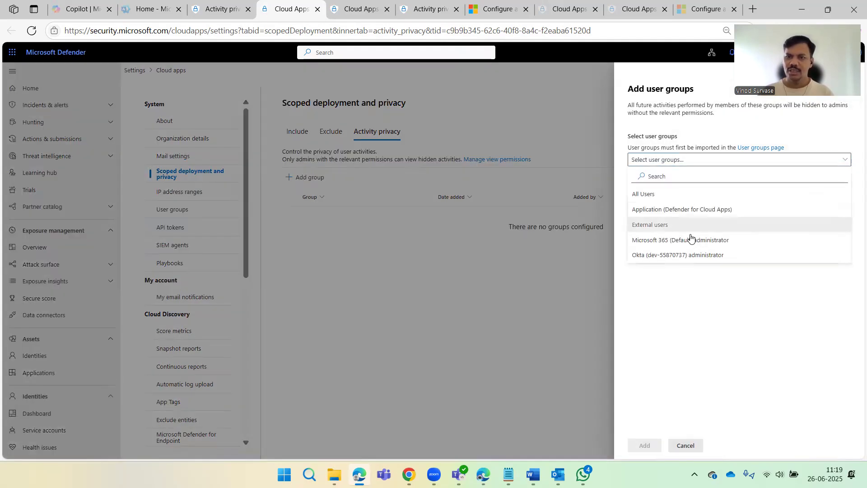
click(683, 286)
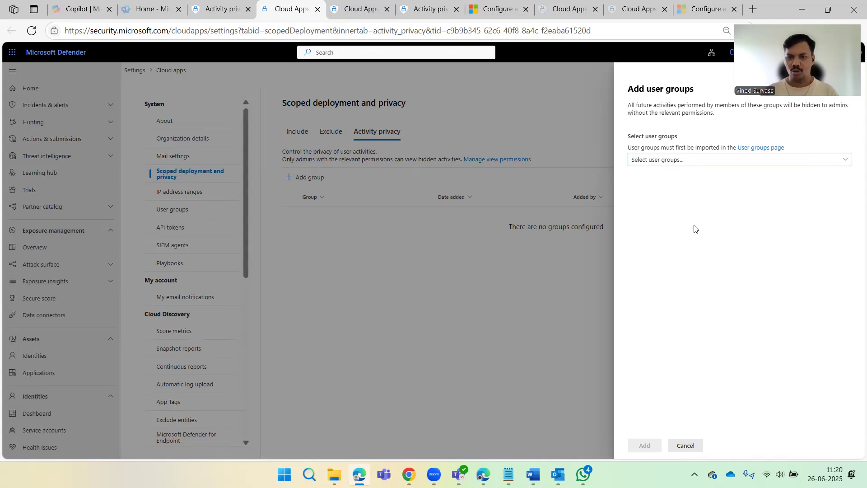
click(678, 162)
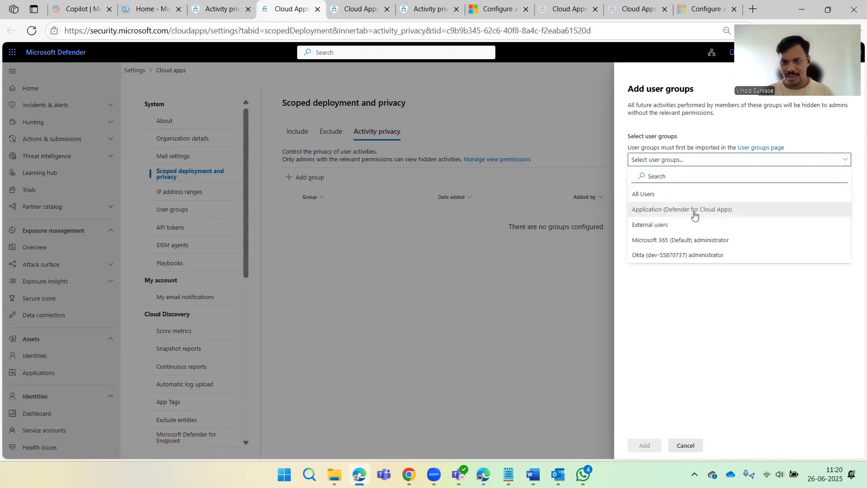
click(686, 225)
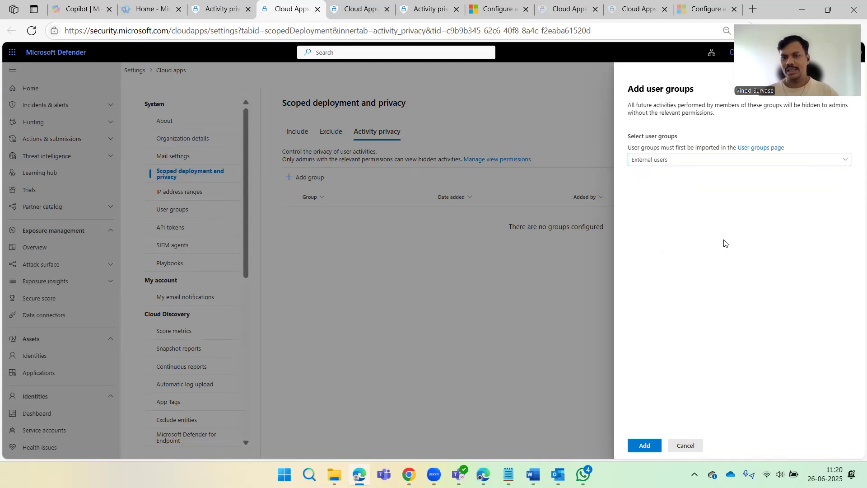
click(643, 451)
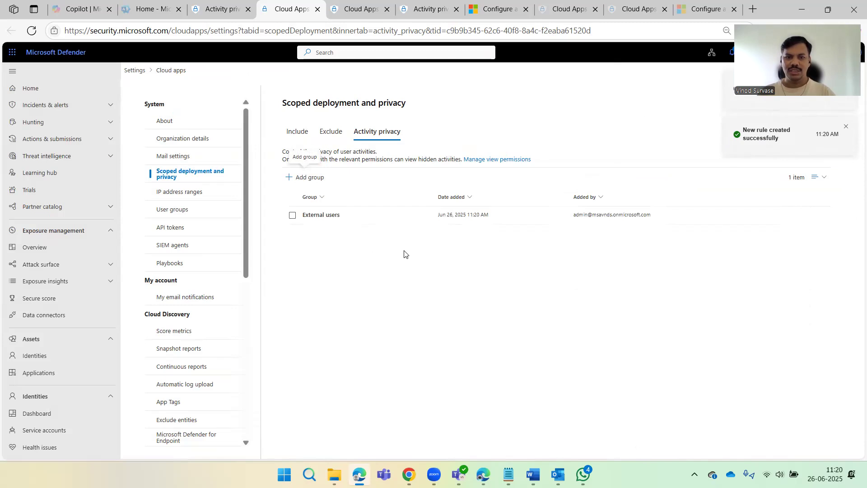
click(344, 215)
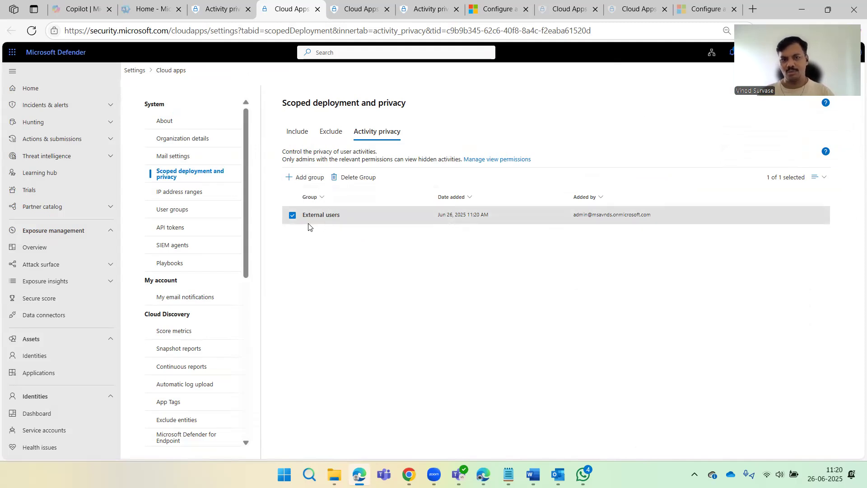
click(292, 215)
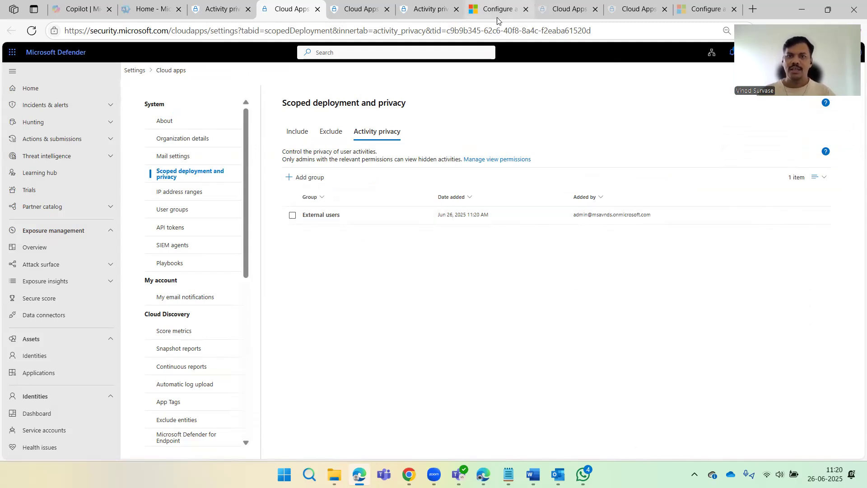
click(497, 8)
Skim the Learn article's admin-permission steps, then return to the Activity privacy permissions page.
scroll(437, 234, down, 15)
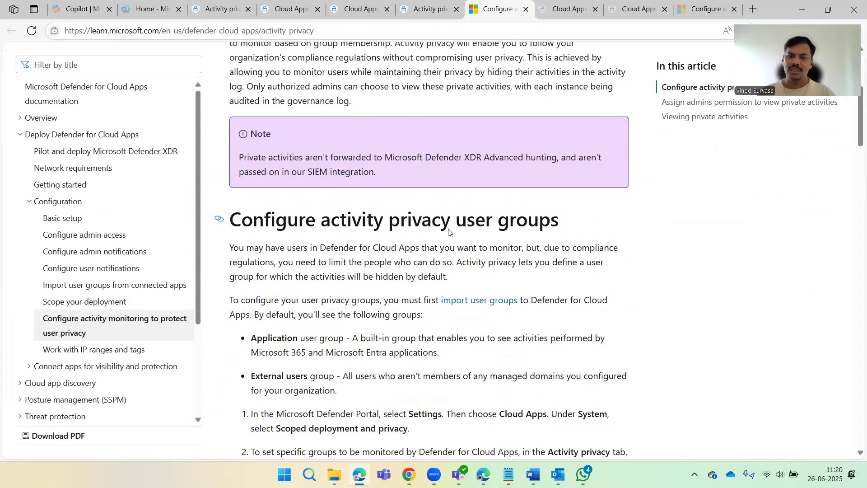
scroll(429, 232, down, 9)
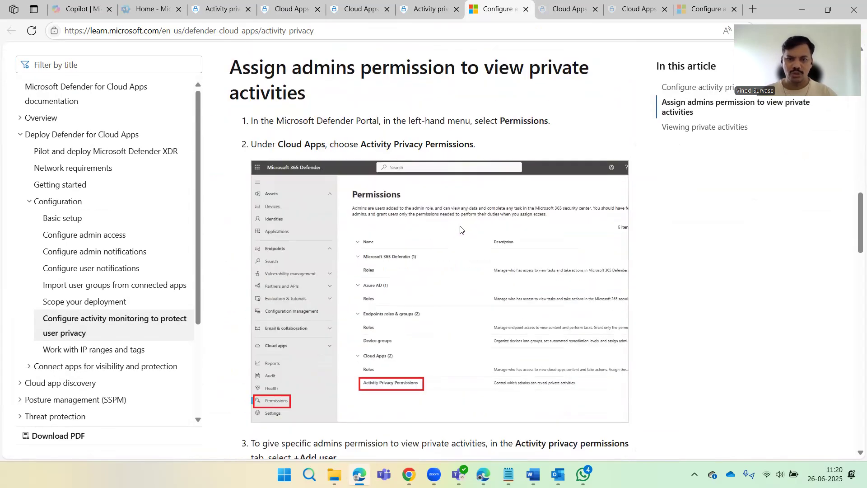
scroll(454, 227, up, 2)
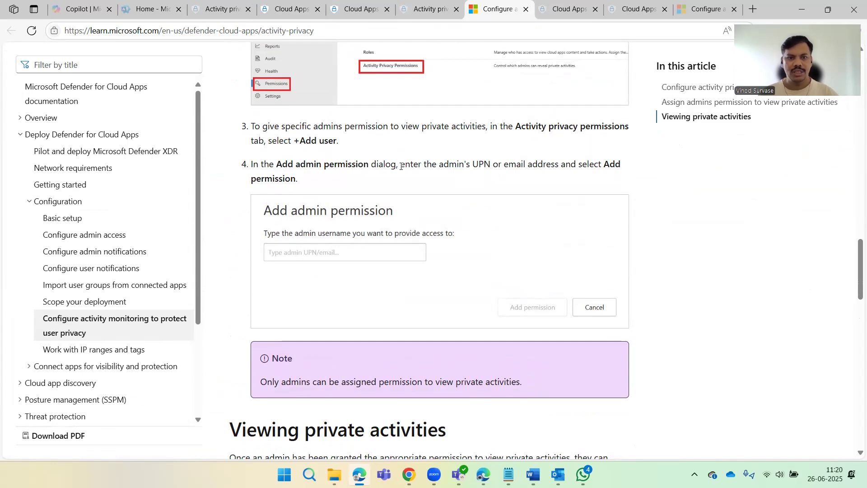
click(216, 11)
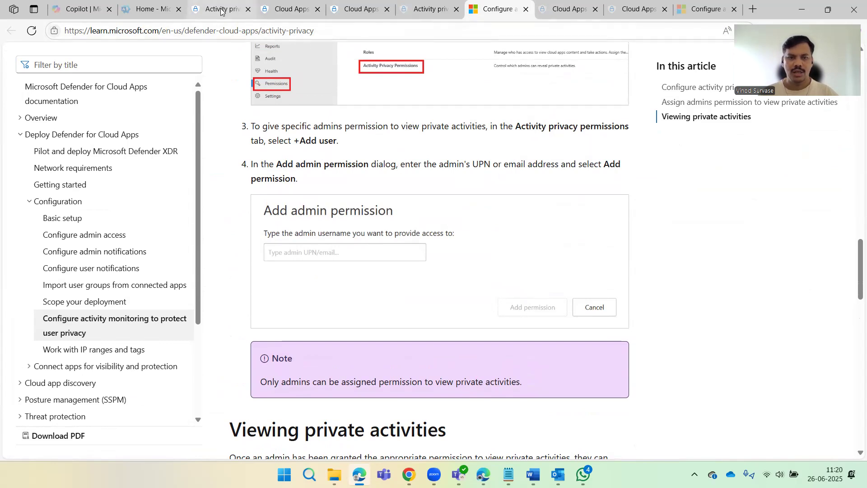
click(169, 175)
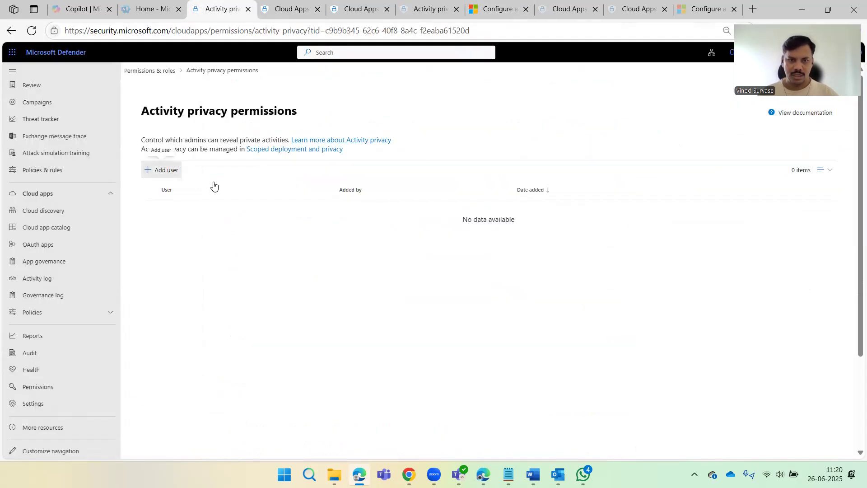
click(665, 121)
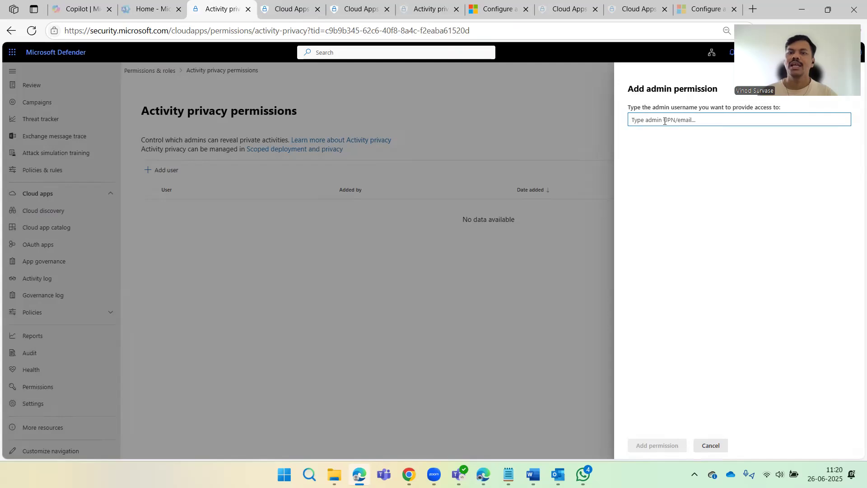
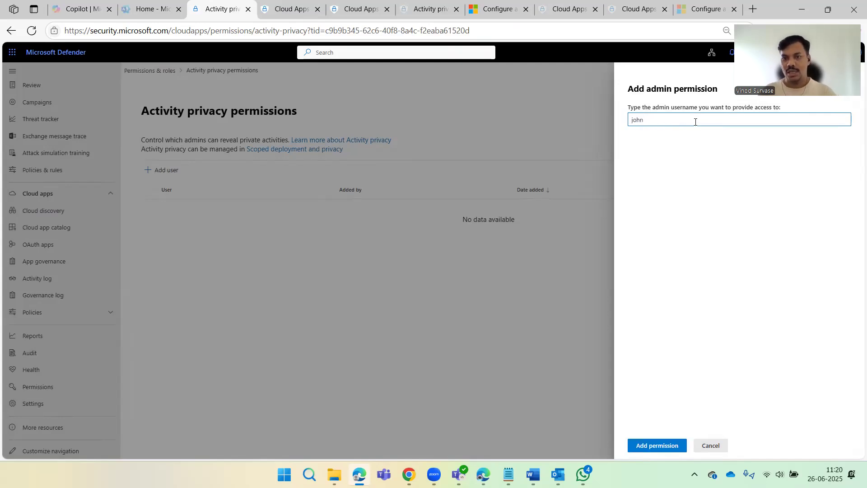
key(ctrl+a)
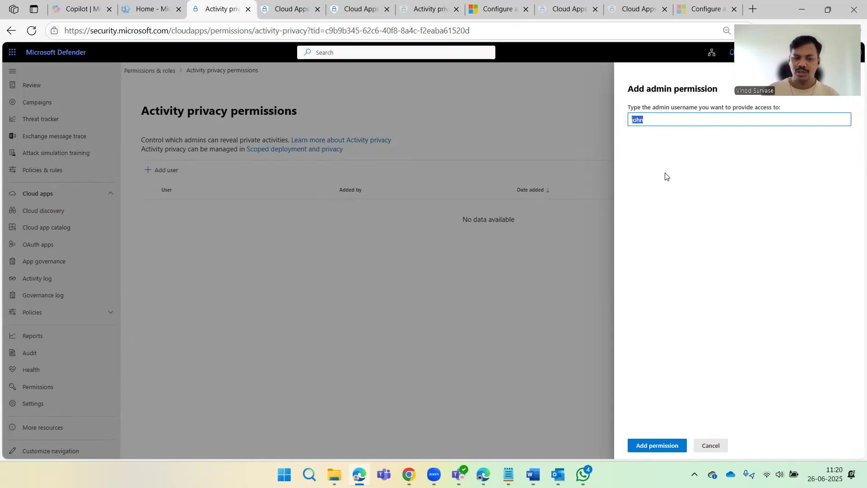
key(Right)
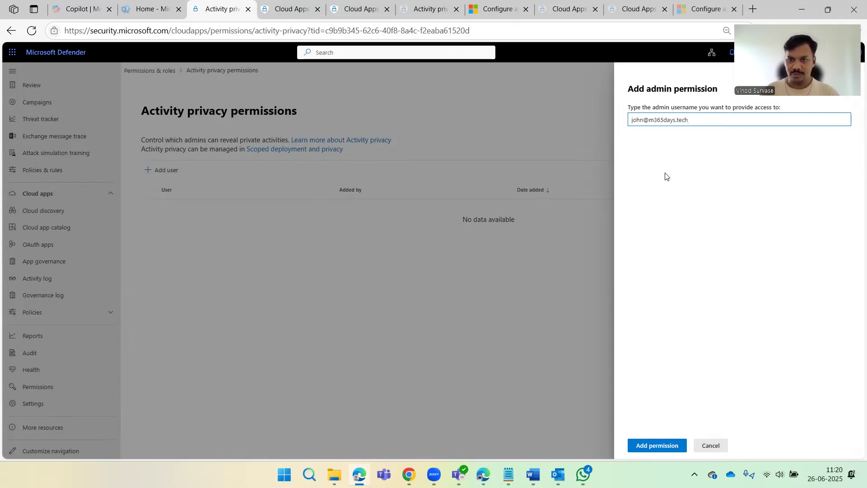
key(ctrl+a)
key(Right)
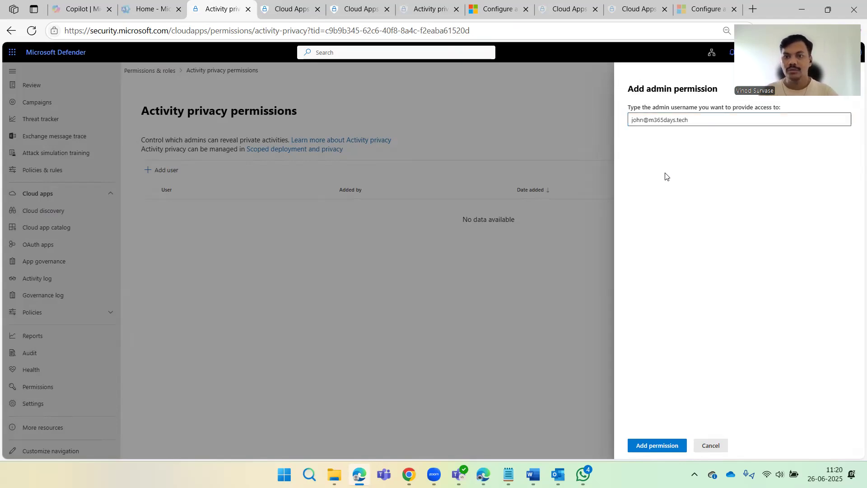
Submit the permission, dismiss the missing Cloud Apps access error, and reopen the add-admin form.
click(660, 445)
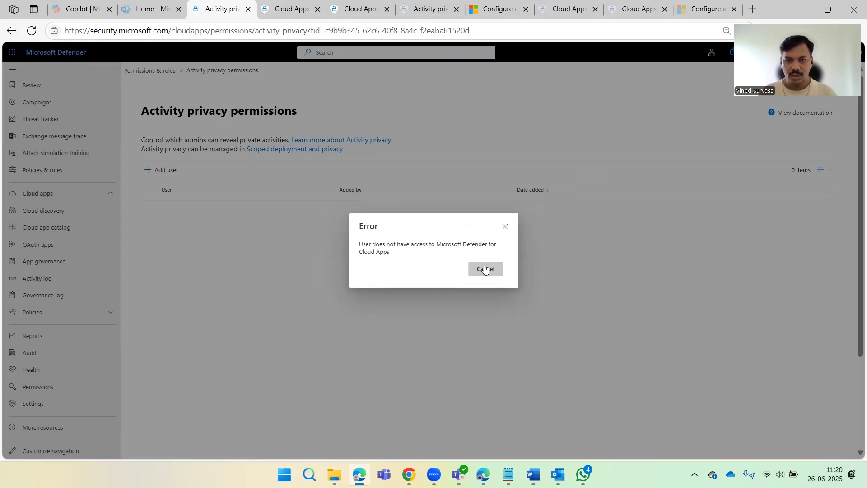
click(472, 271)
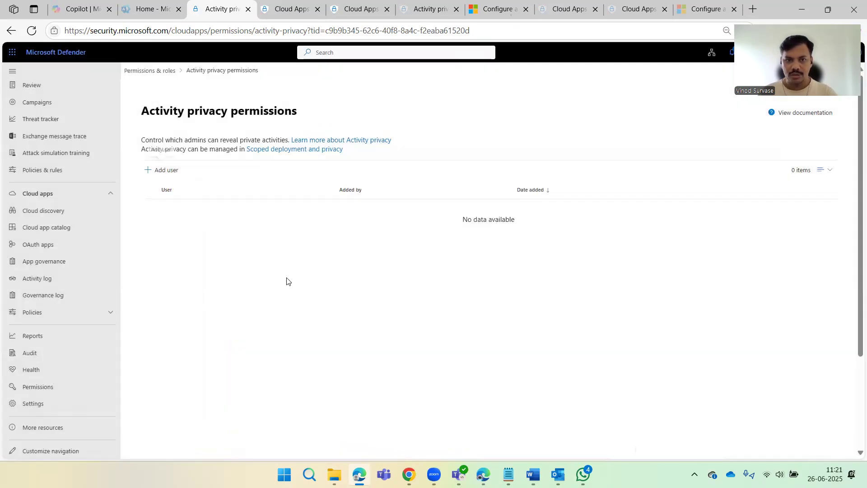
click(170, 177)
Grant the tenant's admin account activity privacy permission and tick its new row in the list.
click(676, 121)
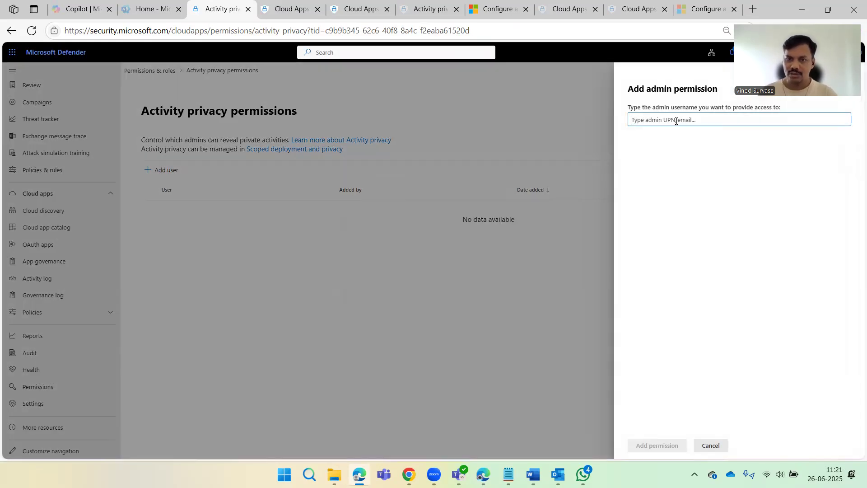
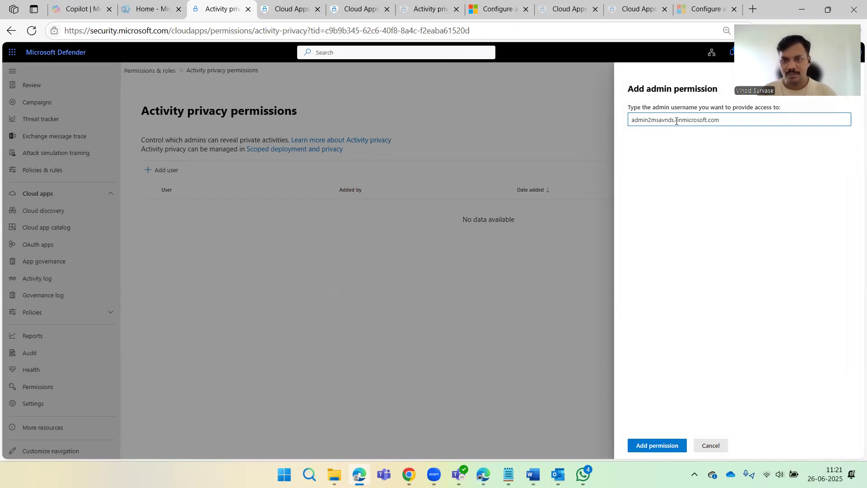
text(@)
key(ctrl+a)
click(708, 206)
click(656, 445)
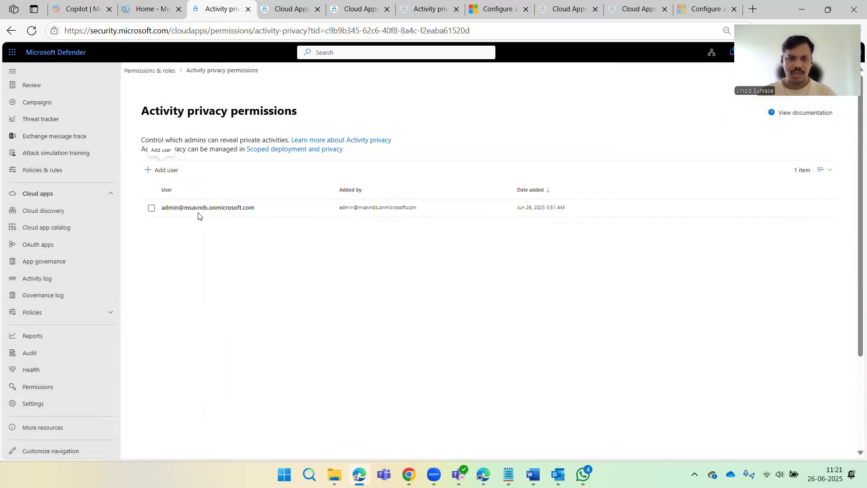
click(198, 211)
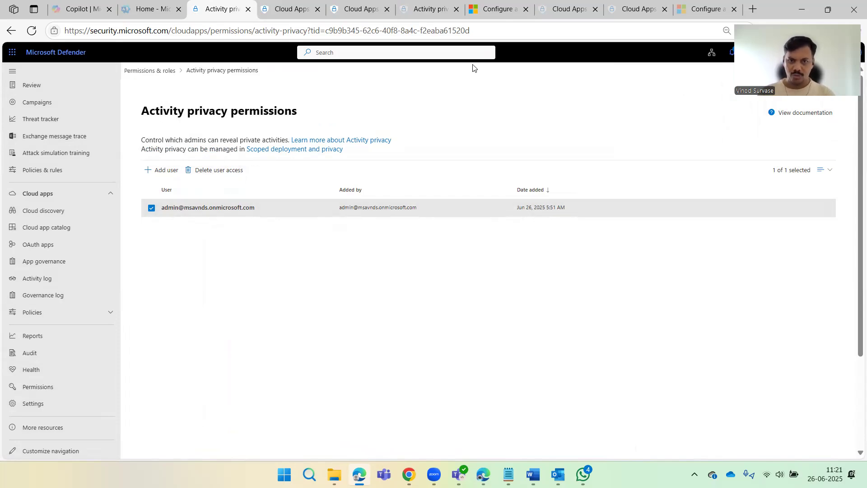
click(495, 8)
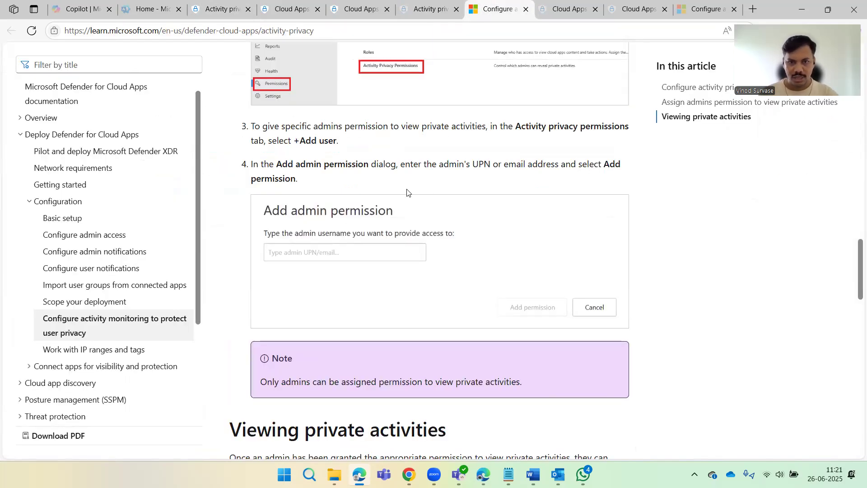
Read the article's 'To view private activities' steps and Tip, then return to Defender's permissions page.
scroll(448, 178, down, 3)
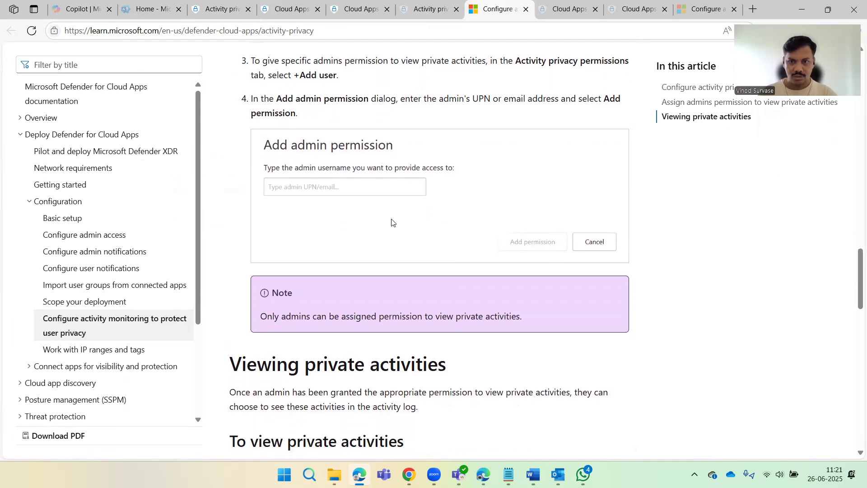
scroll(439, 209, down, 3)
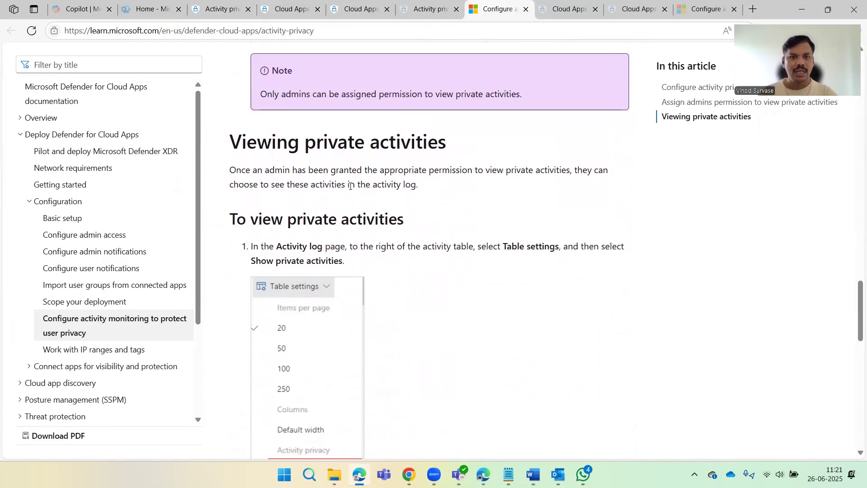
scroll(357, 199, down, 1)
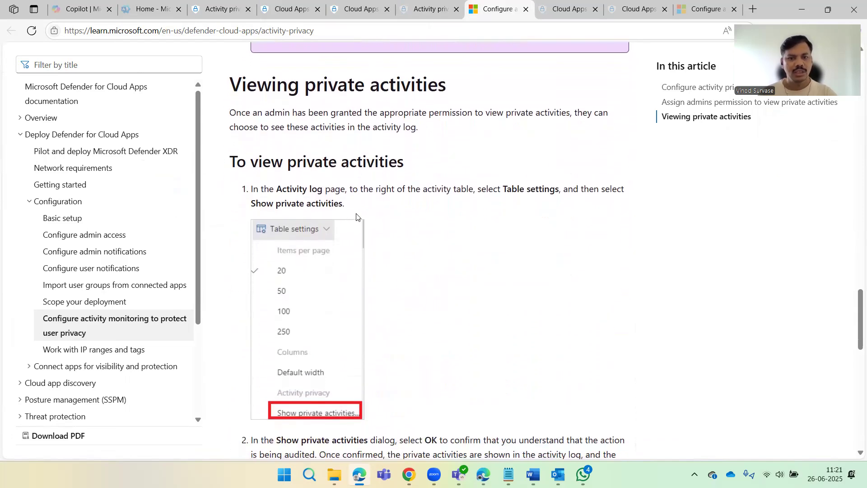
scroll(390, 213, down, 1)
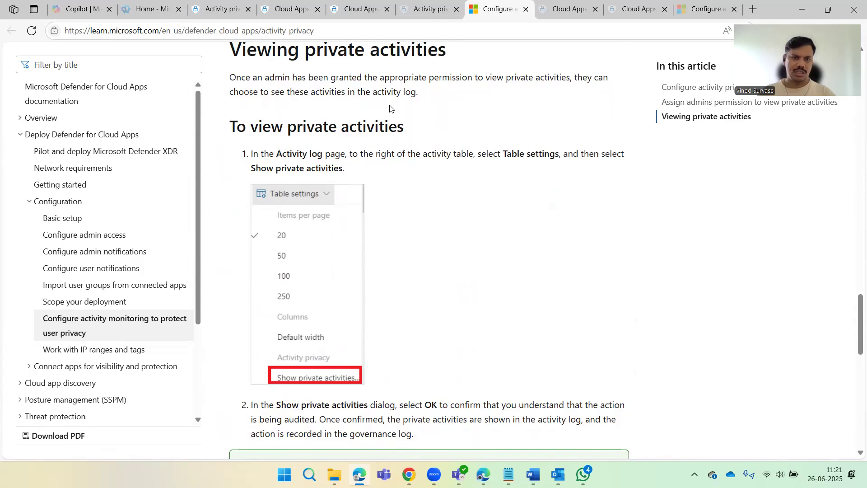
scroll(458, 196, down, 5)
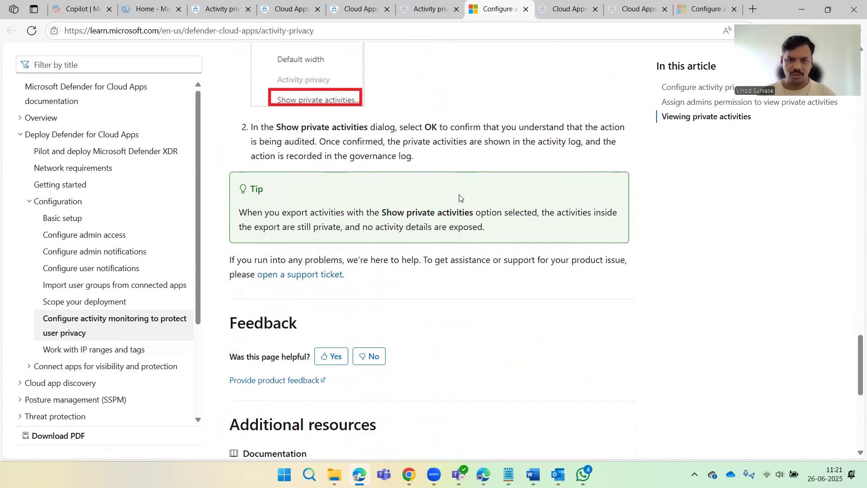
scroll(334, 185, up, 2)
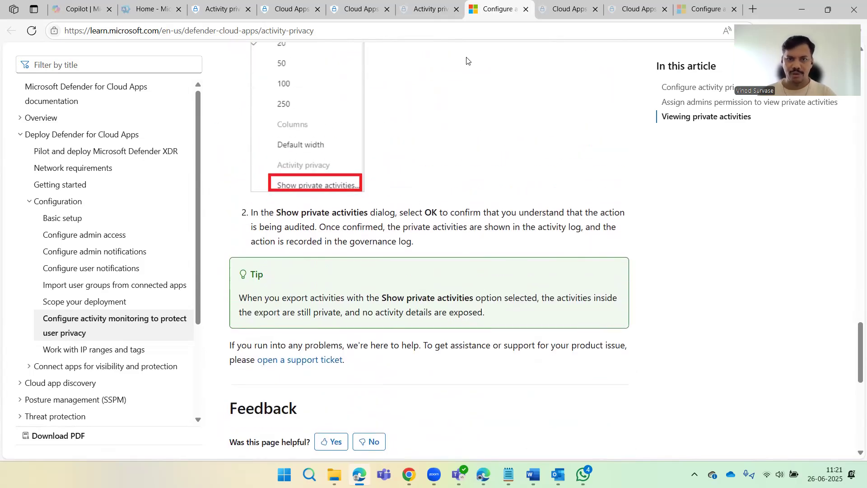
click(218, 9)
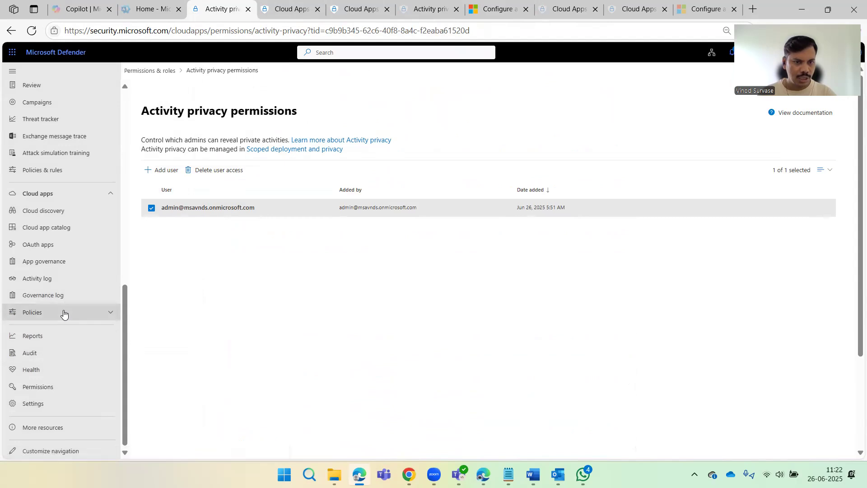
Open the Cloud Apps Activity log showing 54 activities, then go back to the privacy article.
click(87, 286)
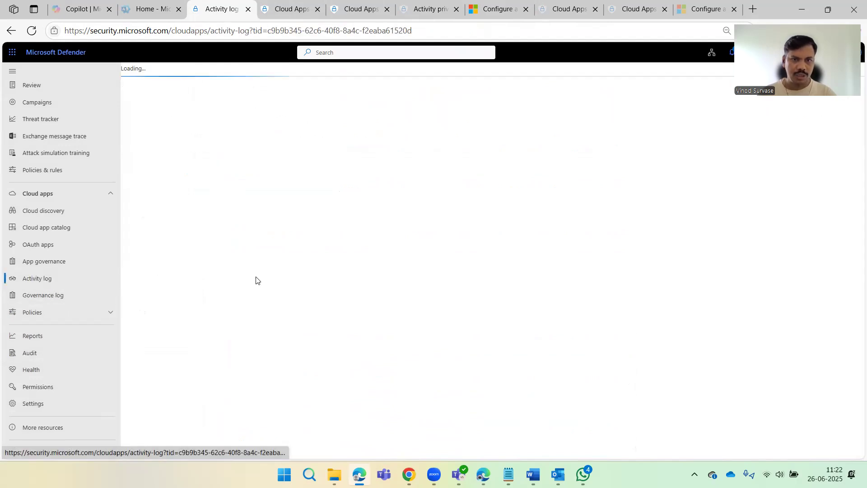
click(77, 312)
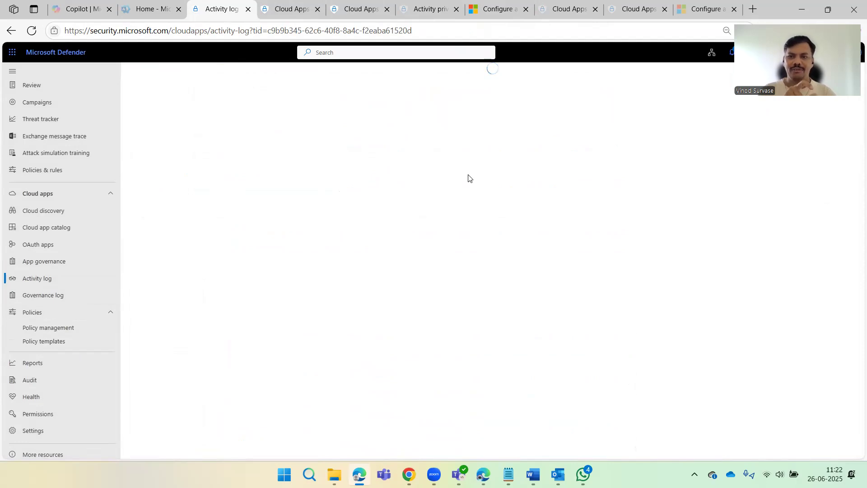
click(497, 8)
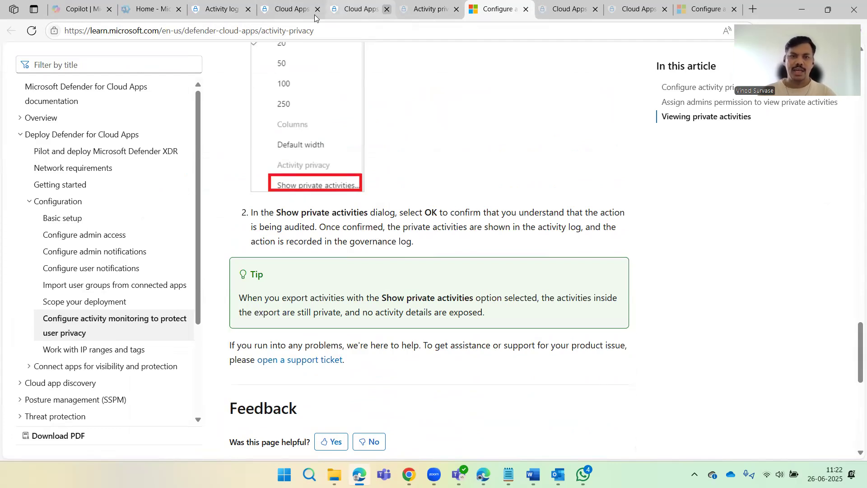
click(210, 10)
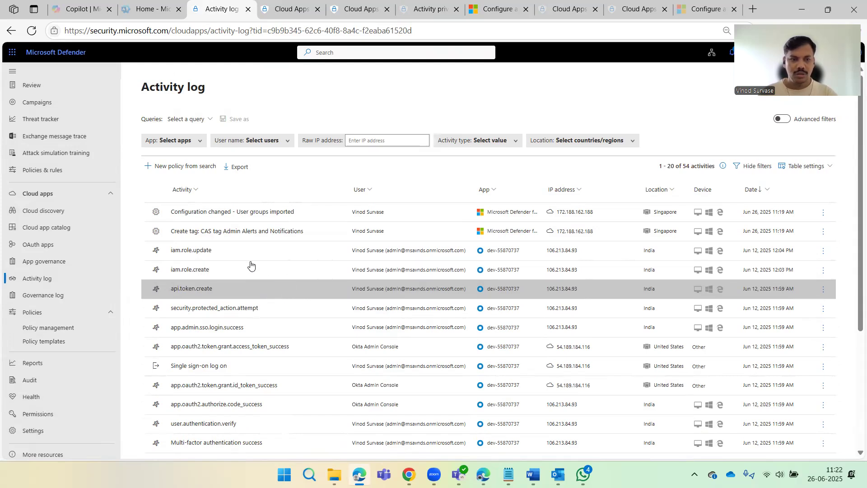
click(487, 10)
scroll(444, 212, up, 7)
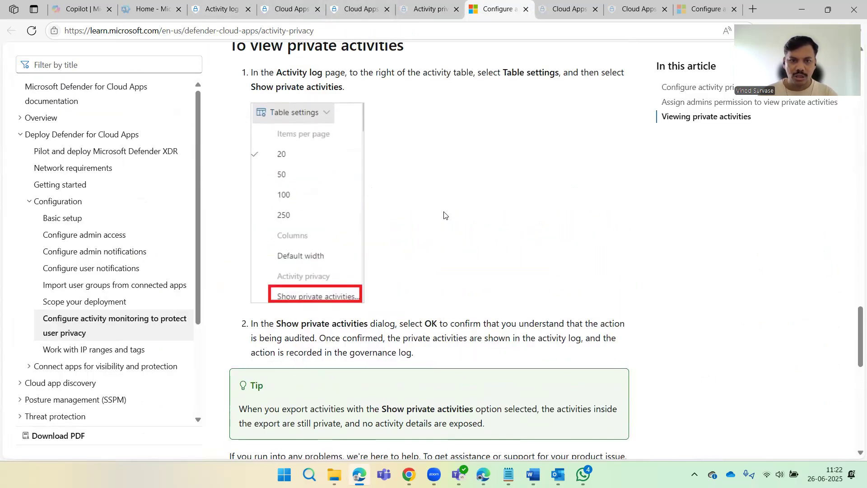
scroll(384, 216, up, 1)
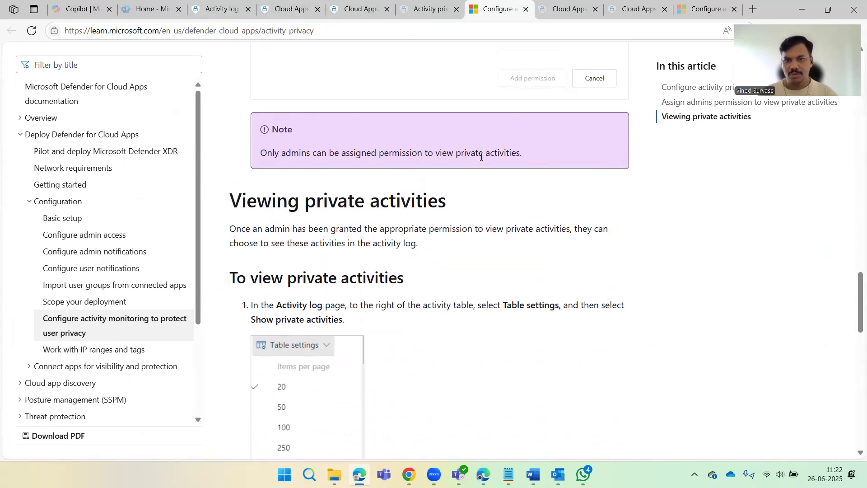
drag(518, 154, 436, 154)
click(386, 156)
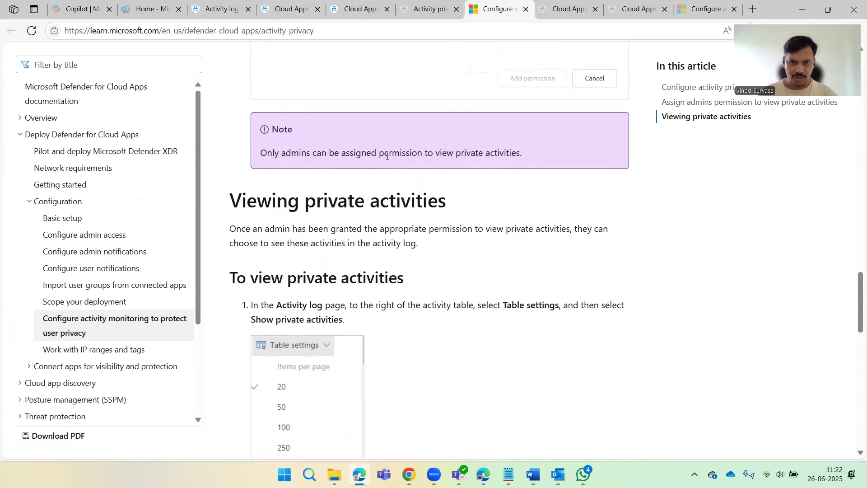
scroll(469, 196, up, 4)
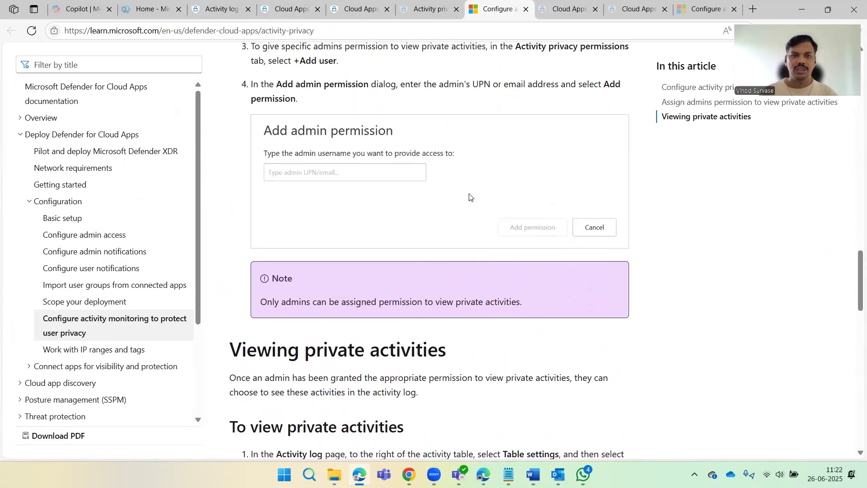
scroll(450, 223, down, 4)
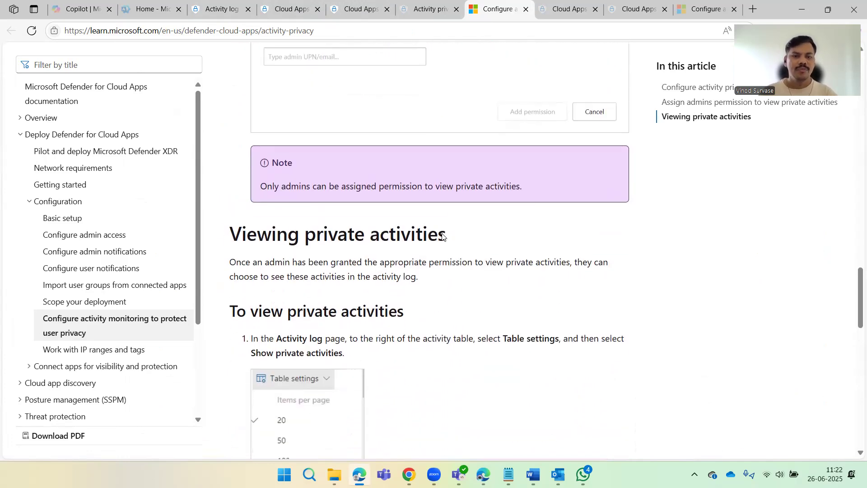
scroll(409, 251, up, 20)
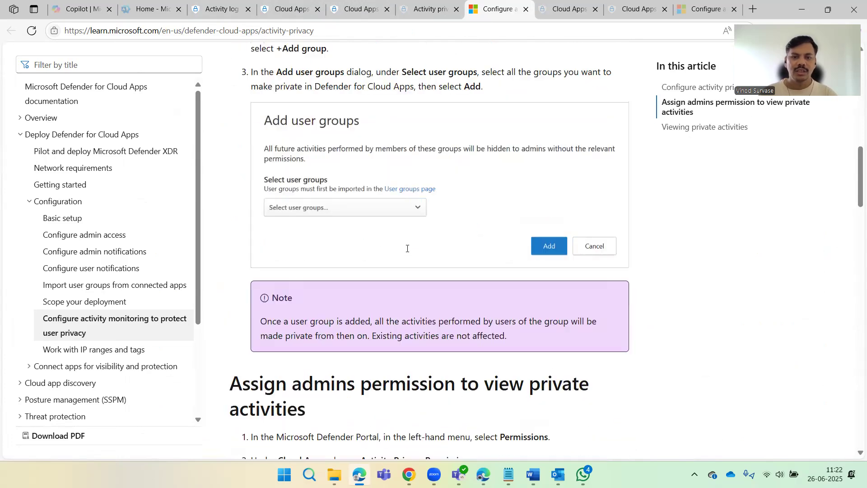
scroll(407, 251, up, 9)
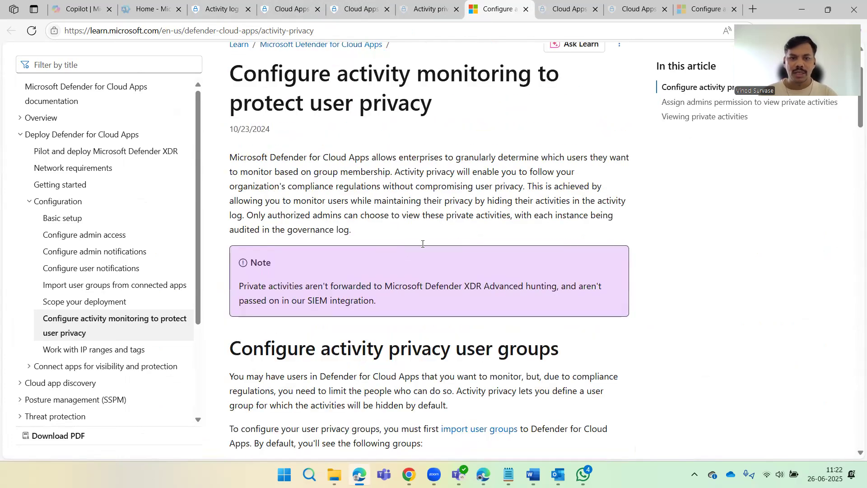
scroll(421, 244, down, 2)
scroll(420, 244, down, 15)
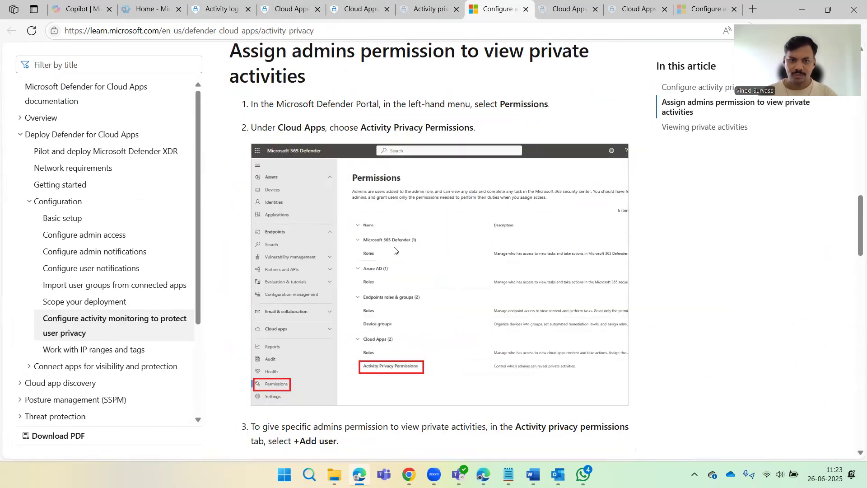
scroll(412, 161, down, 2)
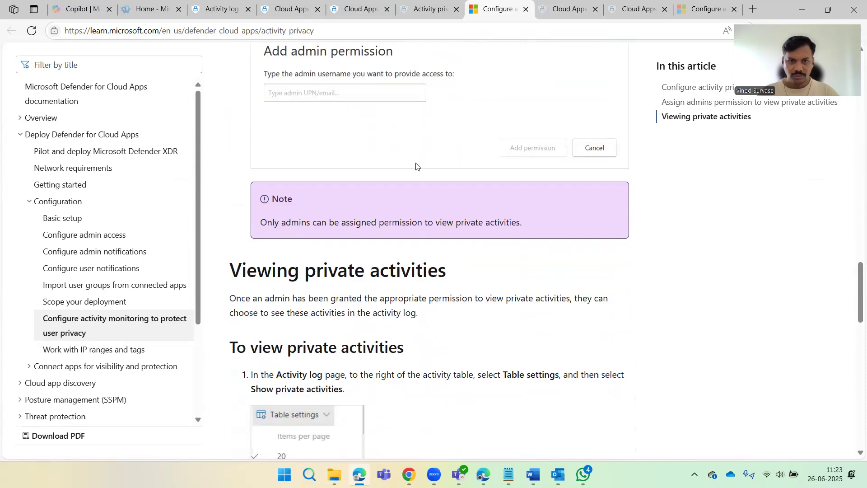
scroll(405, 227, down, 4)
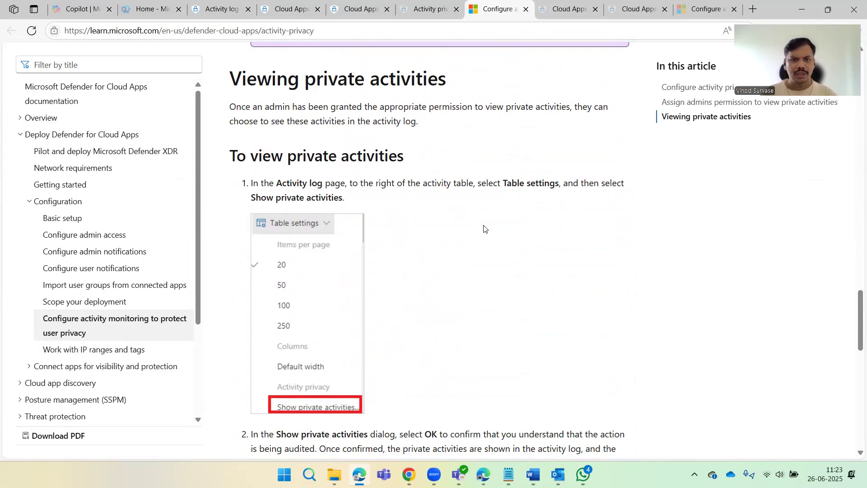
scroll(483, 229, down, 2)
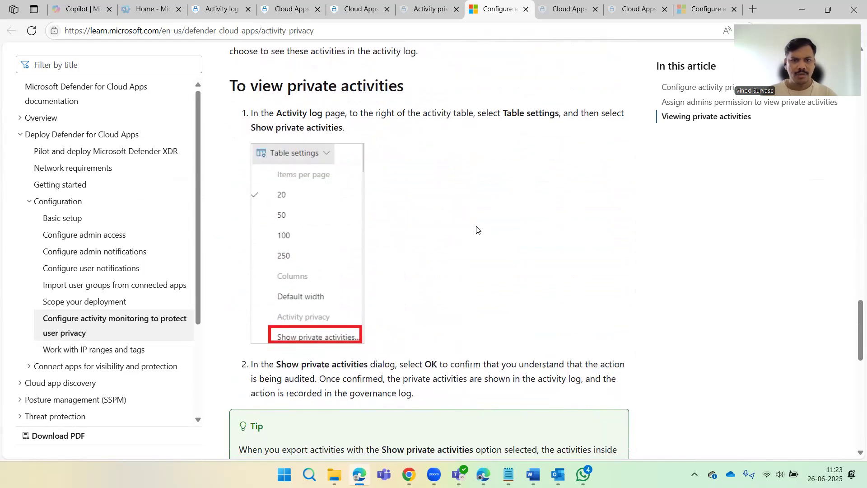
scroll(478, 230, down, 3)
Return to the Activity log and inspect the Activity type, User name and App filters without applying any.
click(226, 12)
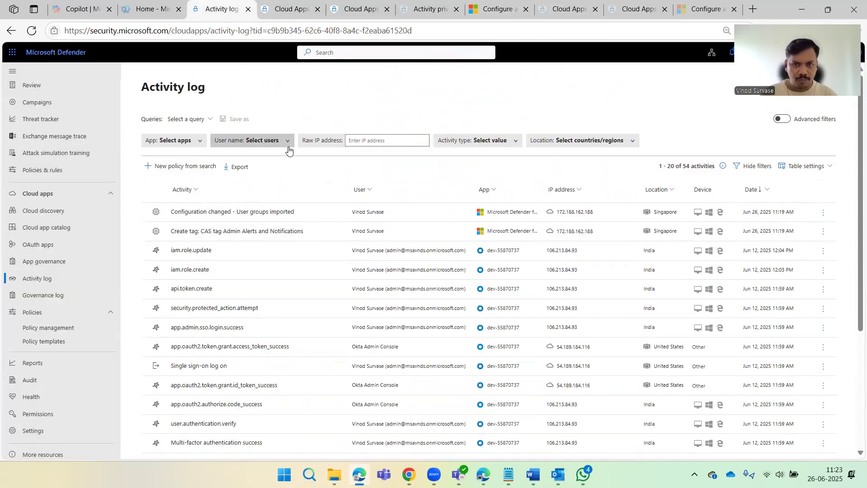
click(503, 140)
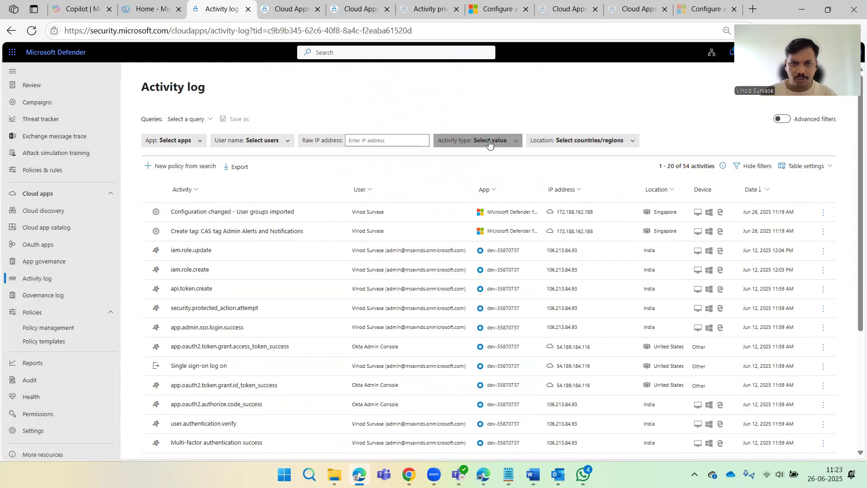
click(496, 94)
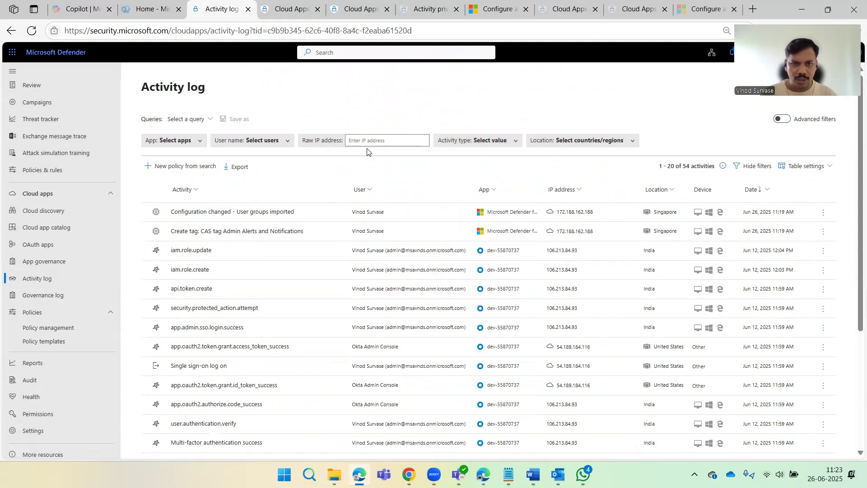
click(268, 143)
click(342, 109)
click(174, 140)
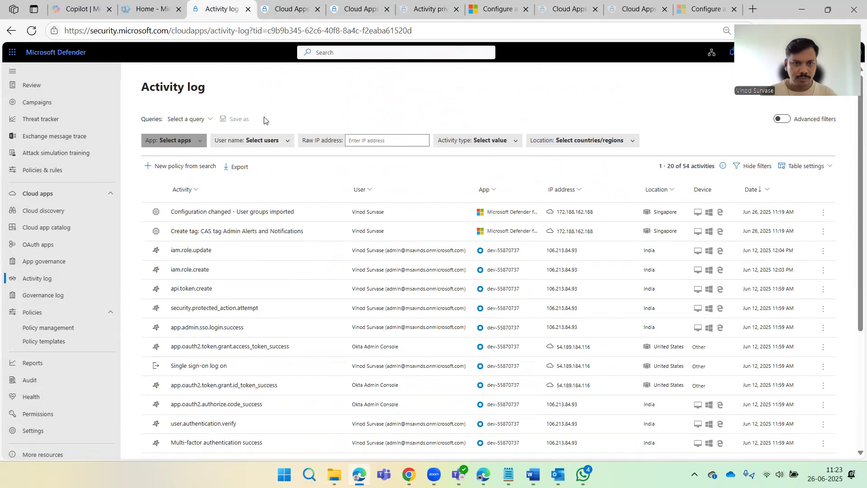
click(334, 100)
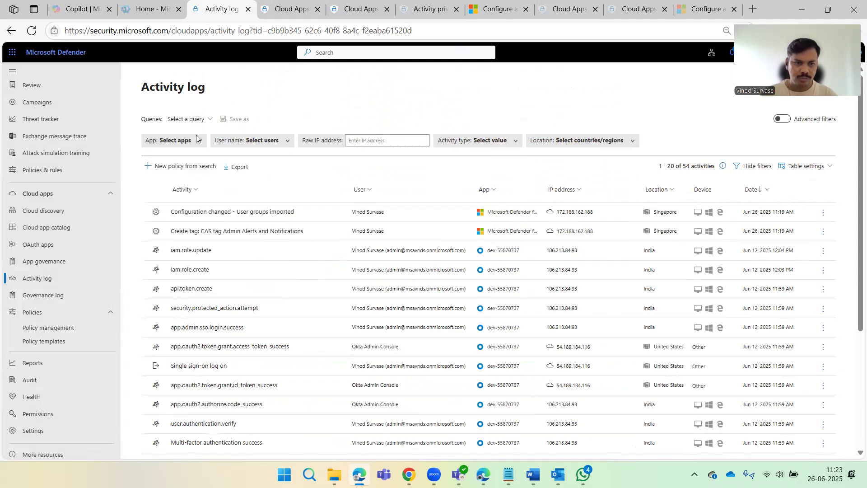
Browse Cloud discovery, Cloud app catalog, More resources and Policy management, ending on All policies.
click(66, 210)
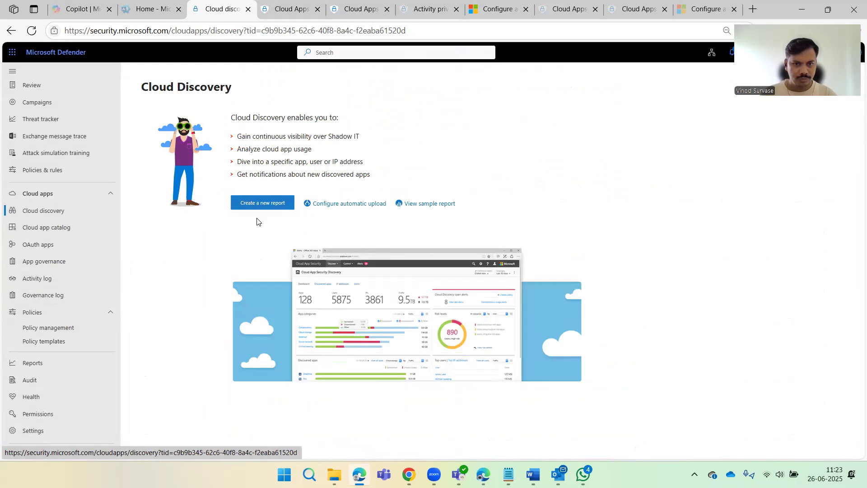
click(49, 232)
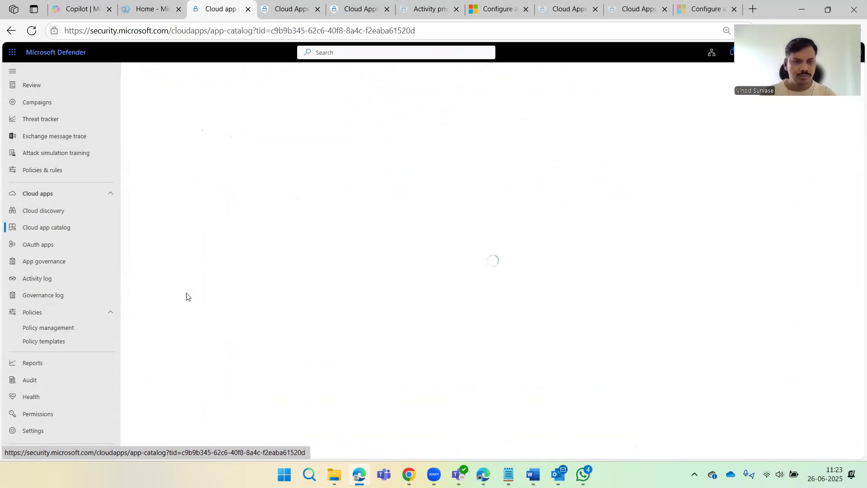
scroll(70, 392, down, 1)
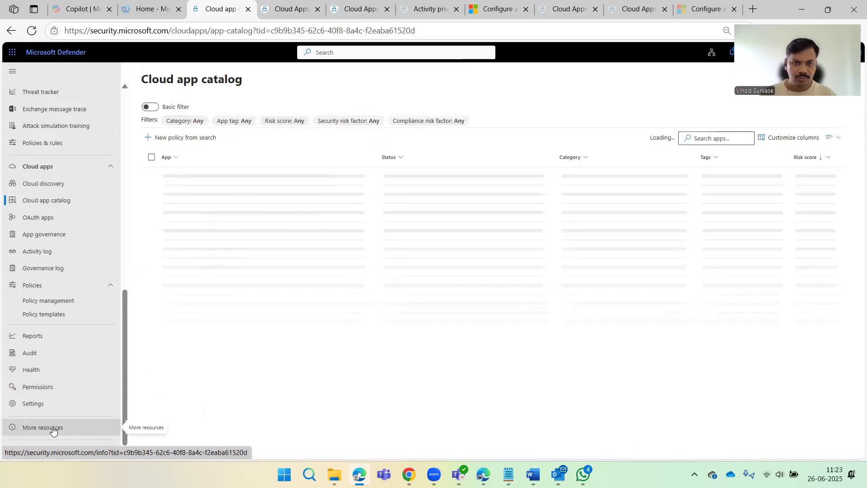
click(53, 428)
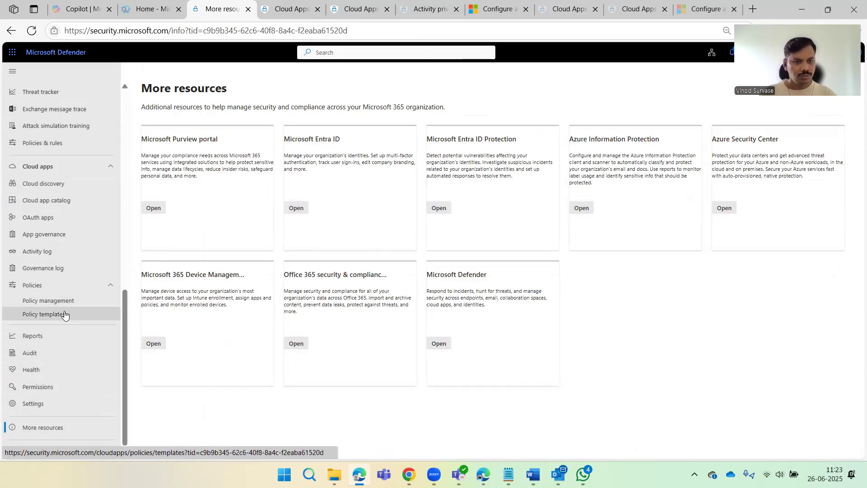
click(51, 301)
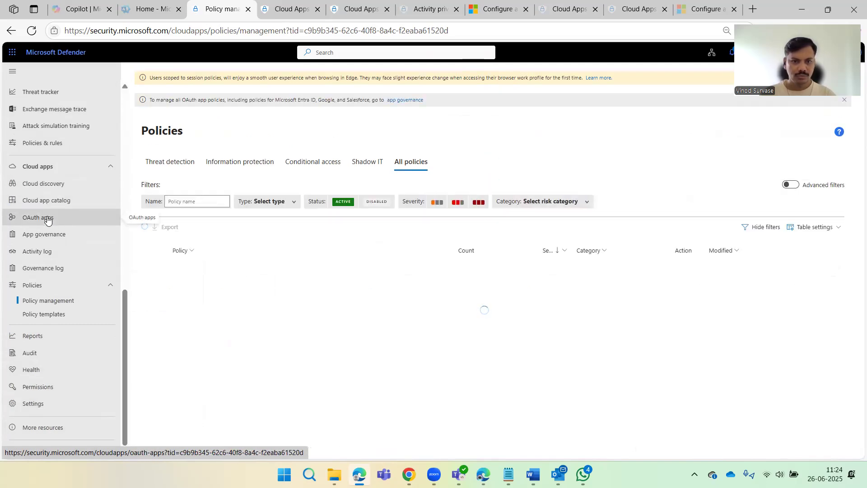
click(141, 224)
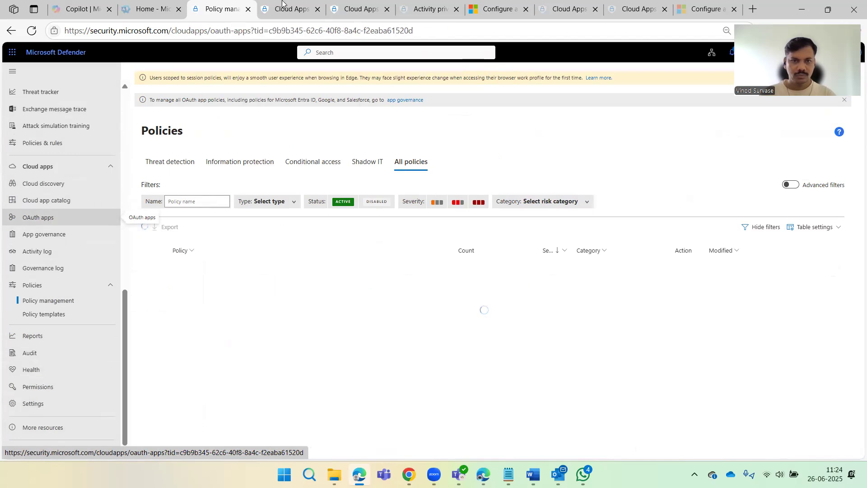
Scroll the activity privacy article back up to steps 3–4 on the Add admin permission dialog.
click(482, 13)
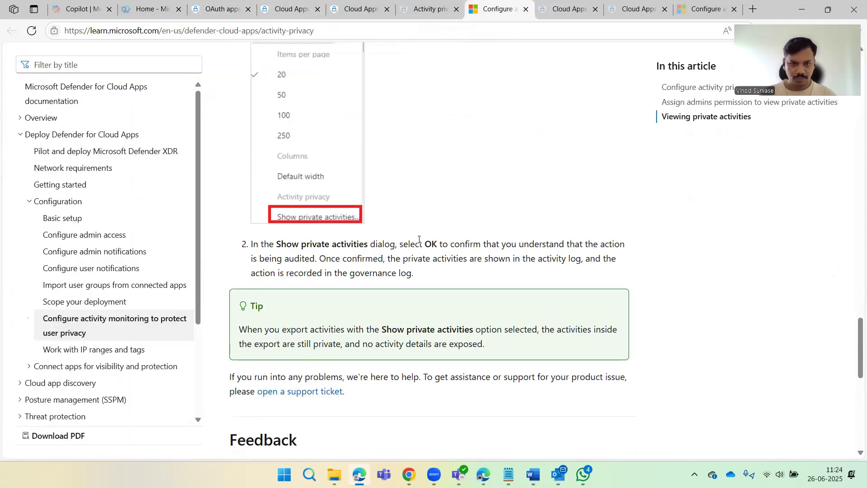
scroll(419, 240, up, 9)
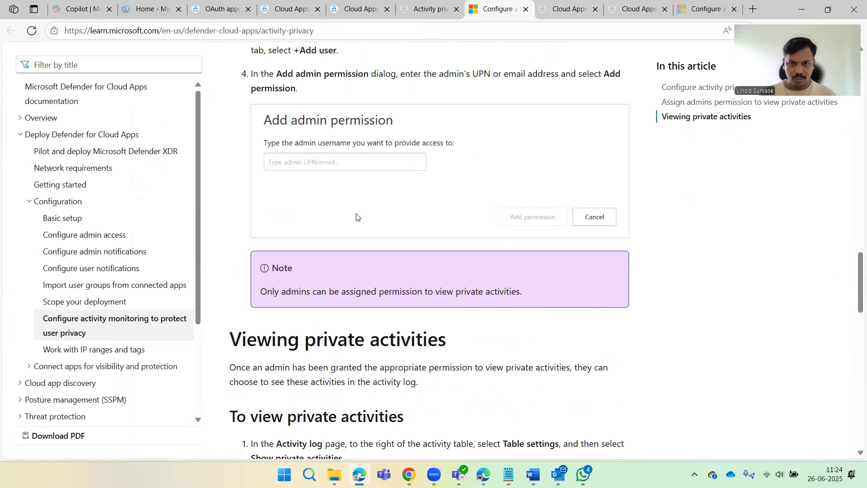
scroll(416, 210, up, 1)
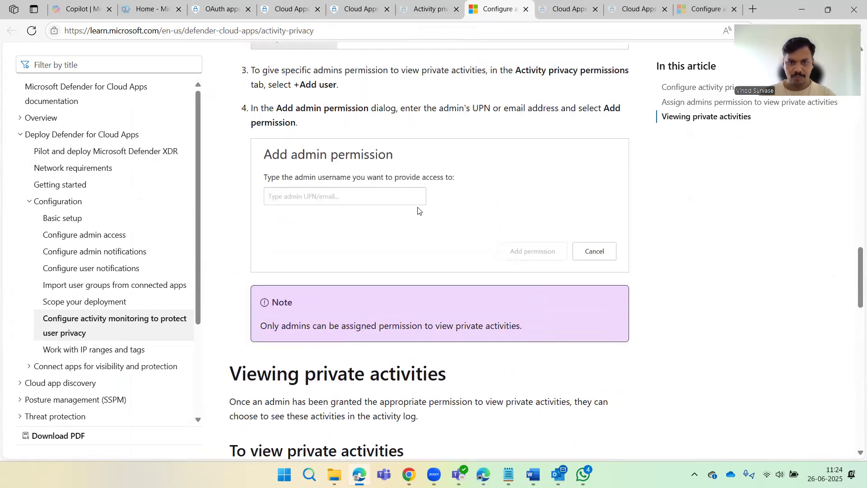
scroll(418, 209, up, 3)
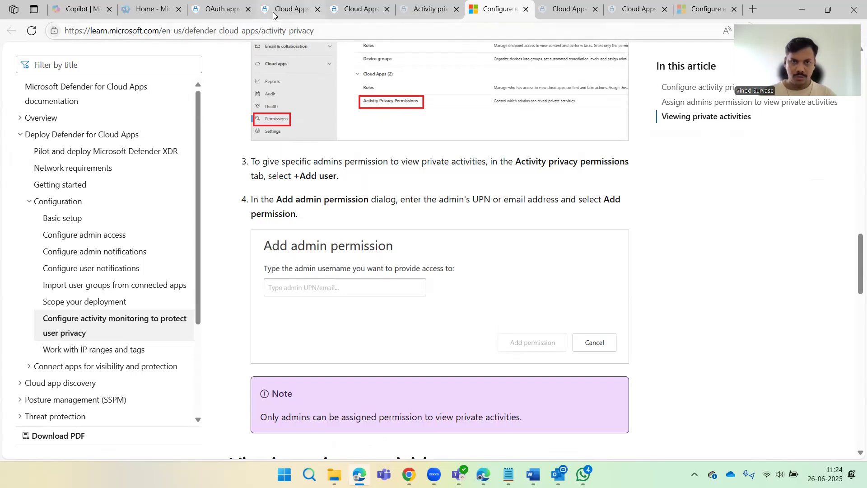
Navigate through App governance and Cloud discovery to the Cloud app catalog listing 35365 apps.
click(221, 9)
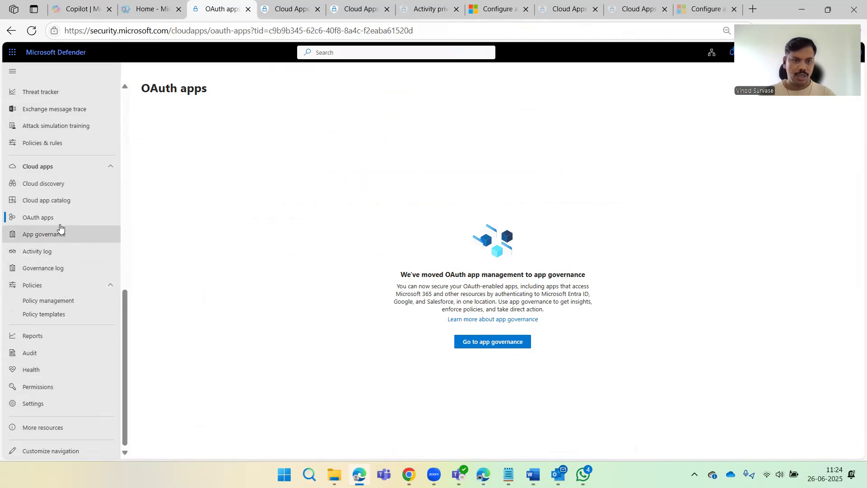
click(56, 167)
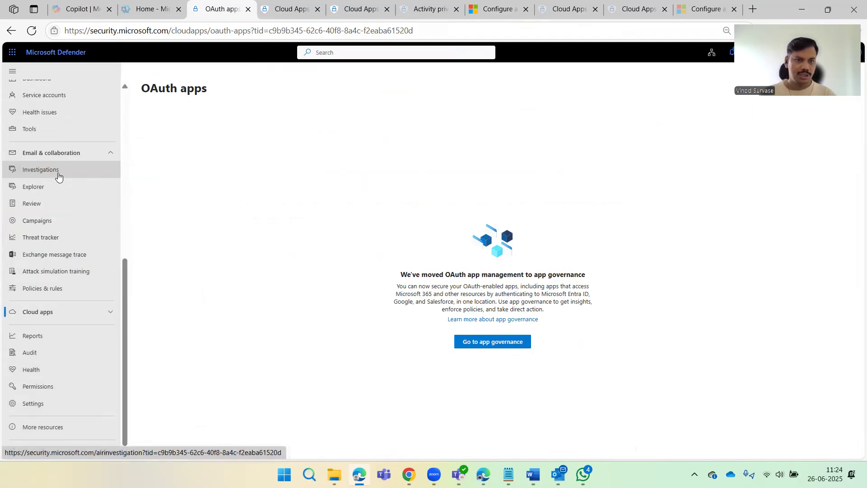
click(76, 310)
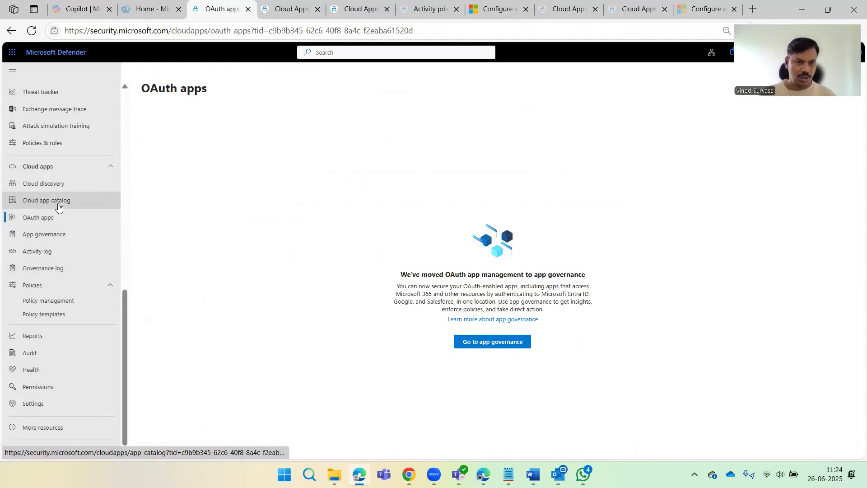
click(84, 233)
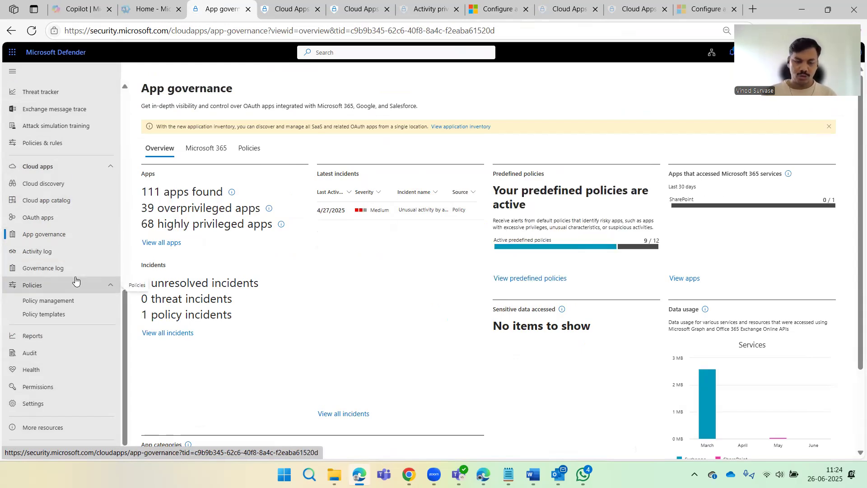
scroll(56, 292, up, 2)
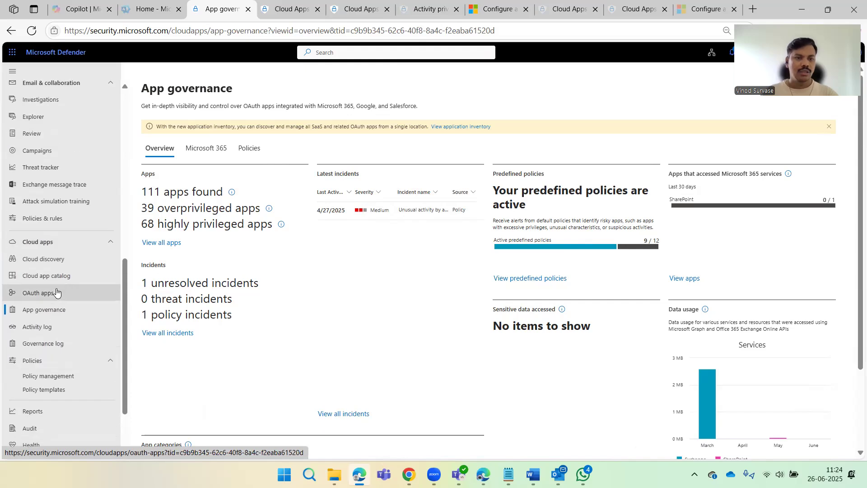
click(76, 261)
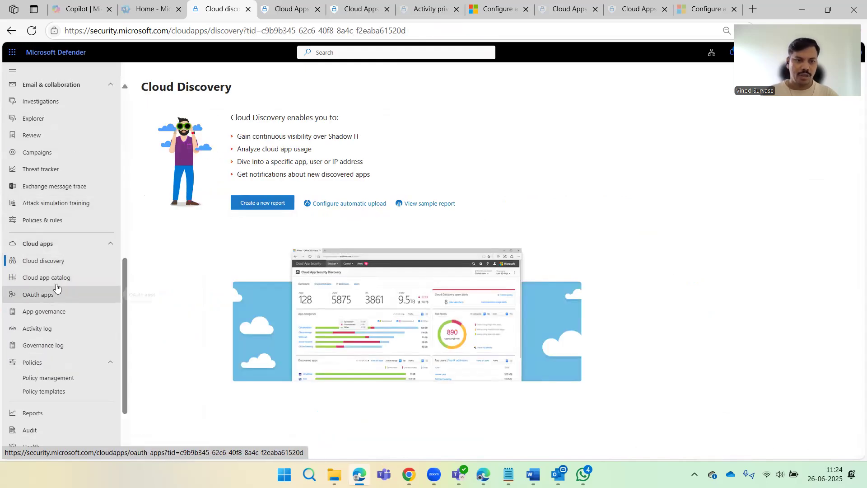
click(72, 277)
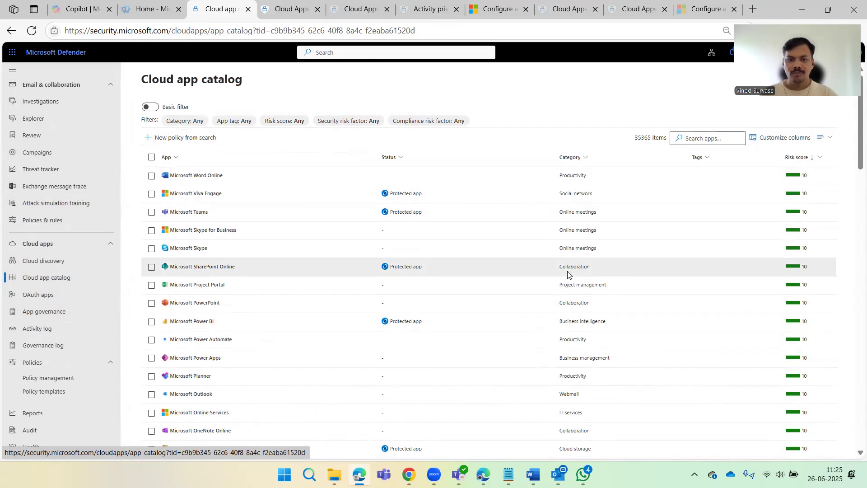
Leave the app catalog and open Defender's Health page, then the Audit search page.
scroll(496, 271, down, 4)
scroll(354, 312, down, 6)
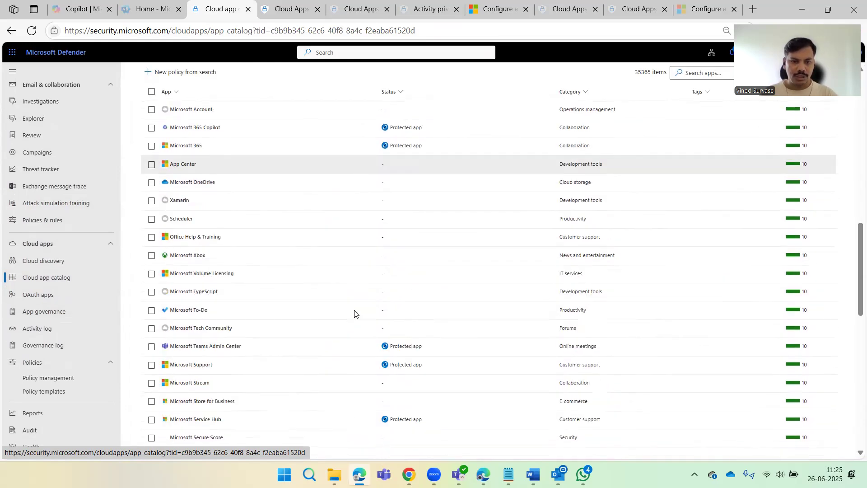
scroll(192, 275, up, 10)
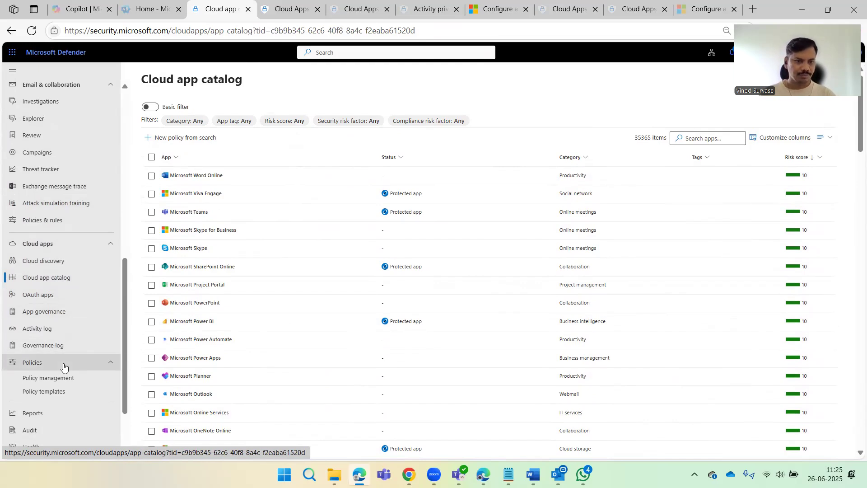
scroll(84, 348, down, 2)
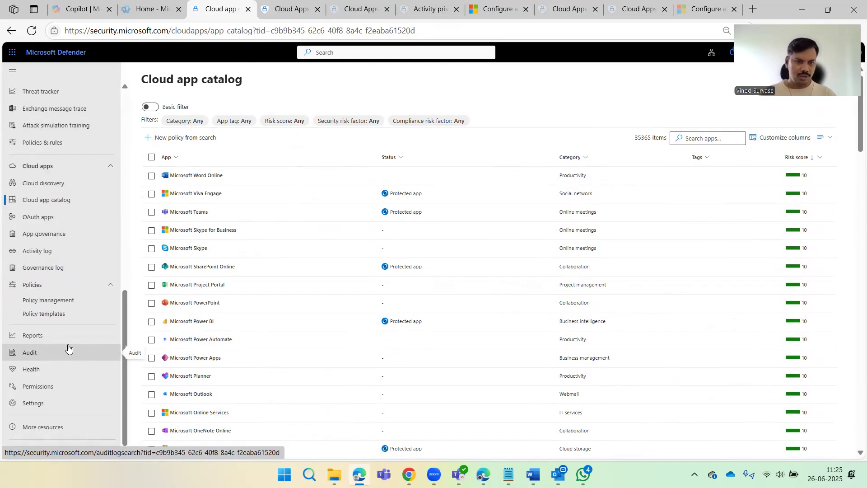
click(46, 367)
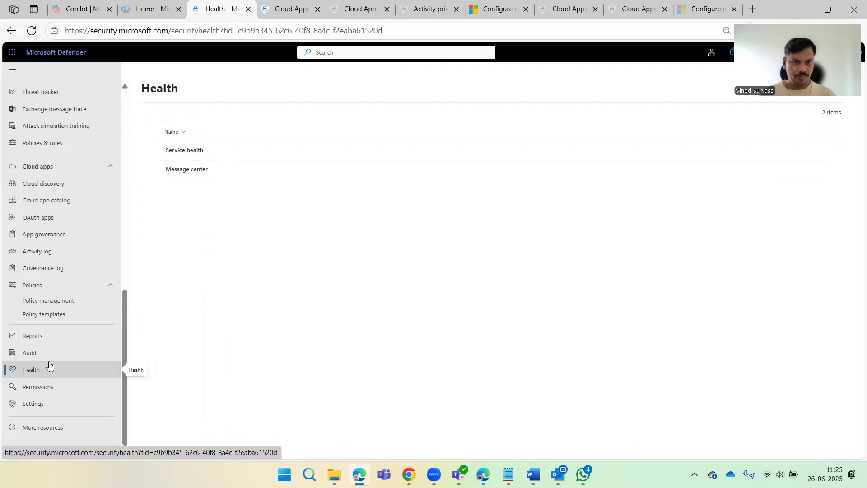
click(46, 357)
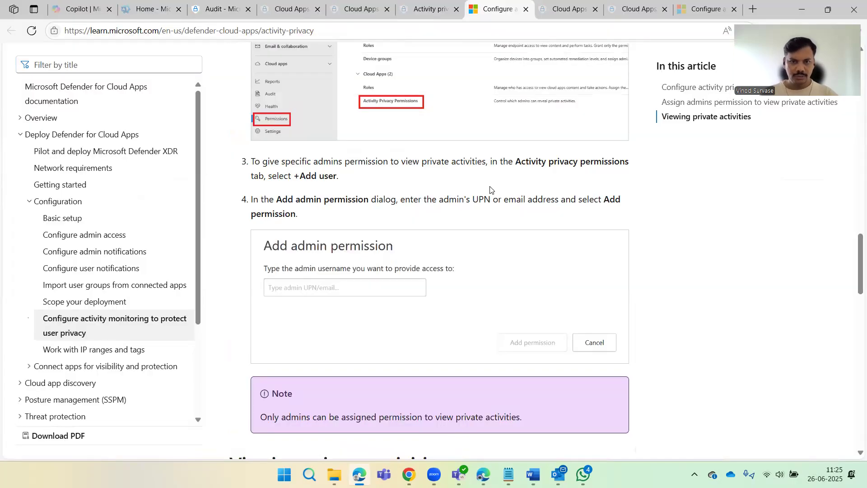
Read the 'Viewing private activities' steps in the Learn article, then return to Defender's Audit page.
scroll(482, 199, down, 7)
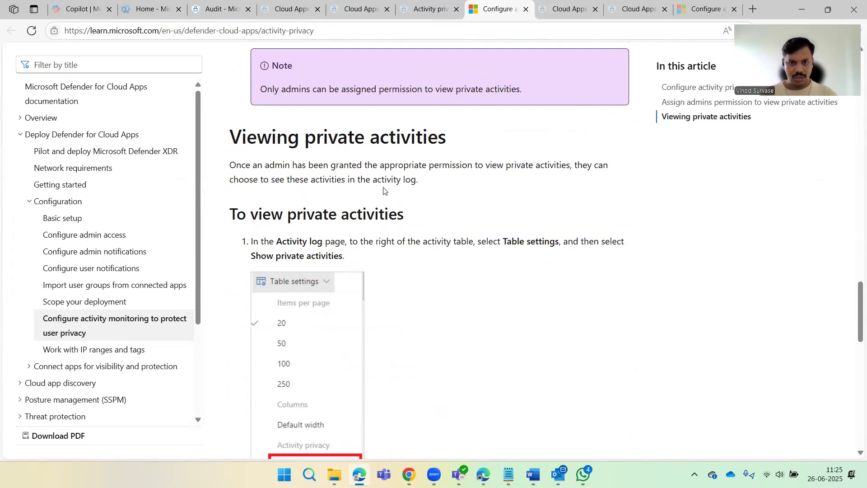
drag(368, 182, 416, 181)
click(538, 202)
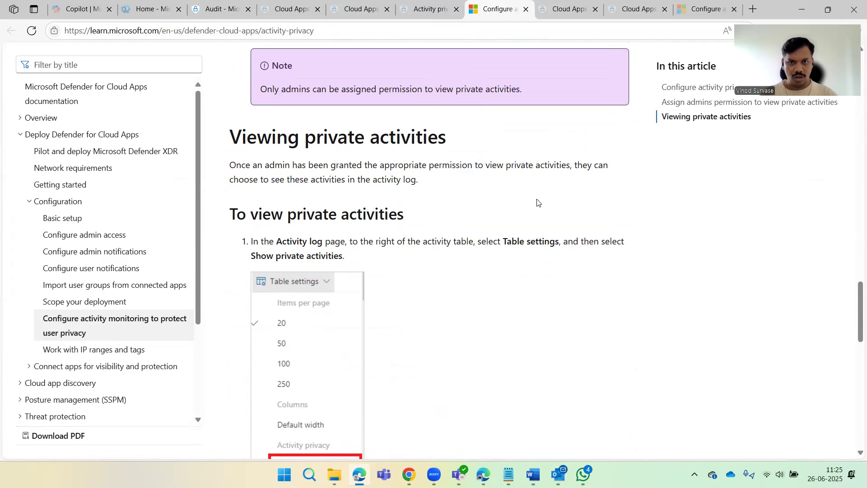
click(209, 7)
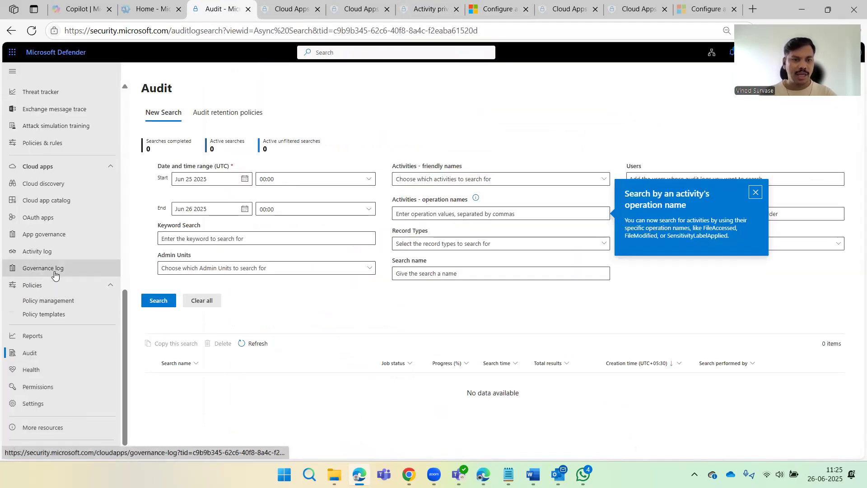
Open the Activity log, browse its App filter list, and view Table settings (page size, default width).
click(41, 255)
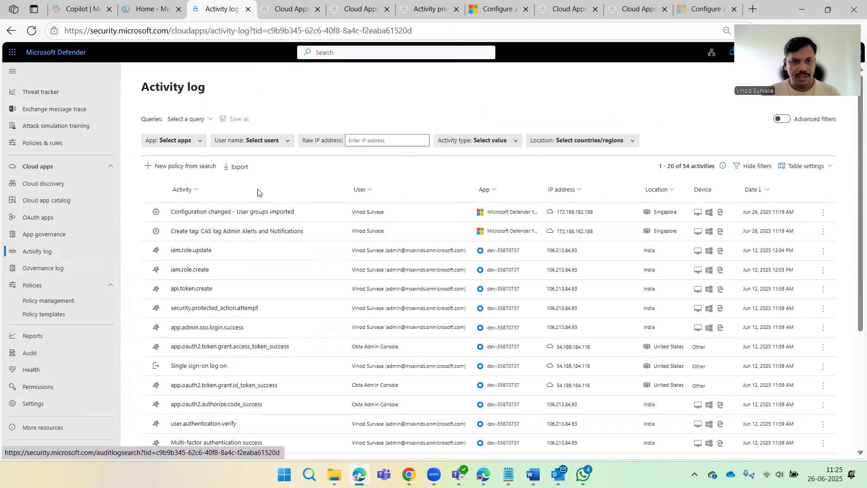
click(180, 141)
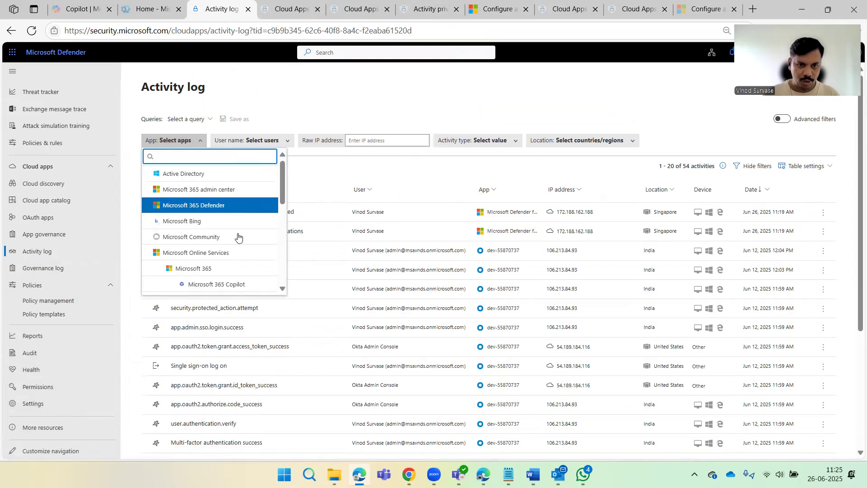
scroll(234, 239, down, 3)
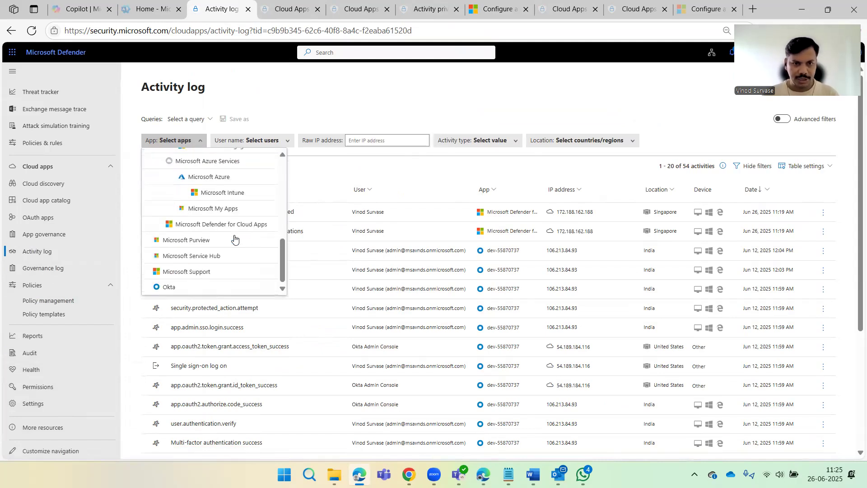
click(368, 100)
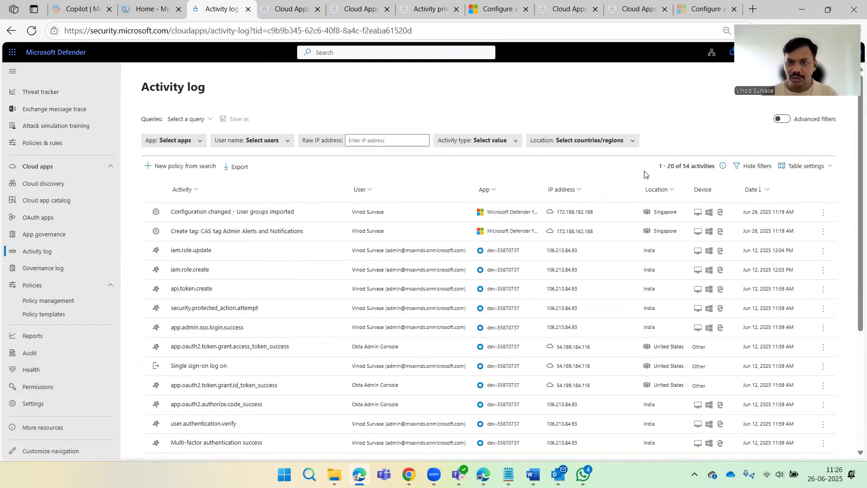
click(805, 166)
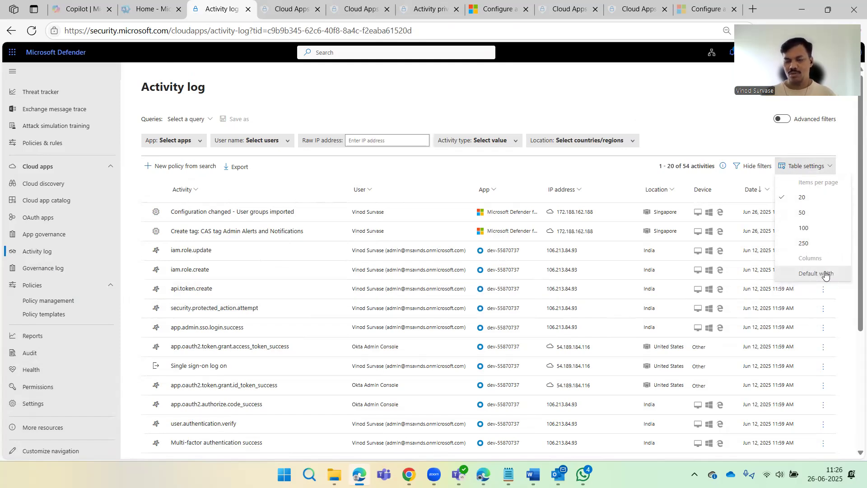
Check the article's step 2 and Tip on Show private activities, then return to the Activity log.
click(499, 9)
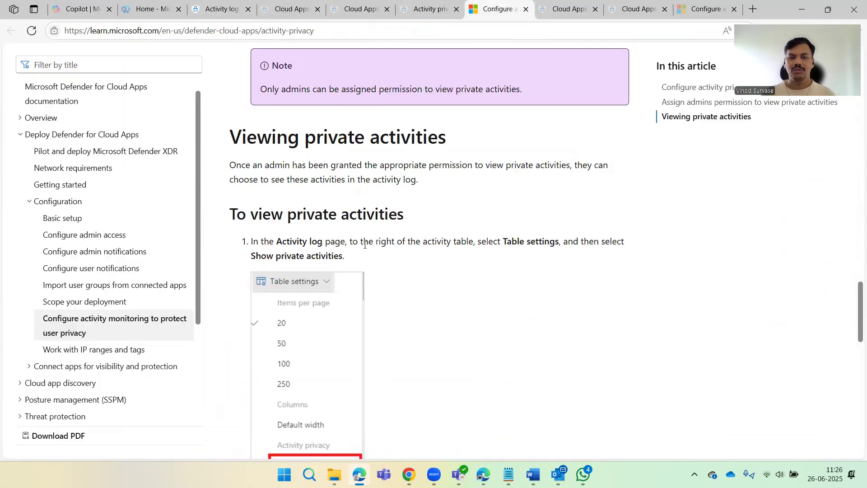
scroll(391, 241, down, 5)
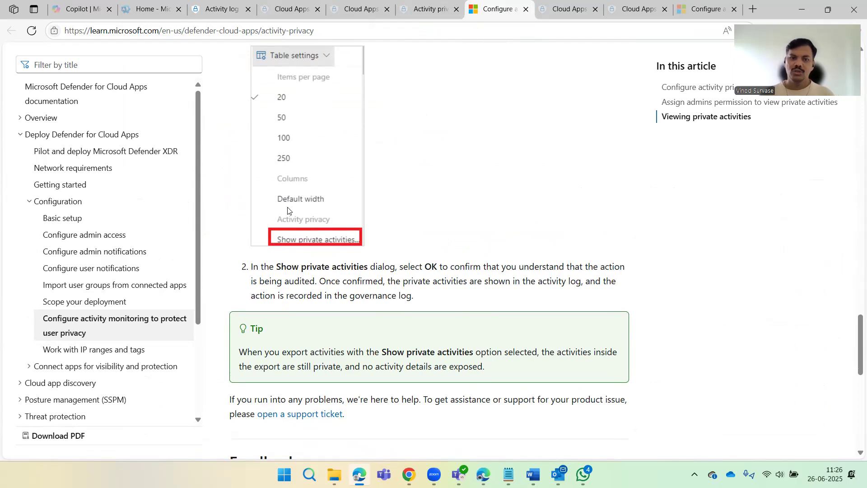
click(239, 14)
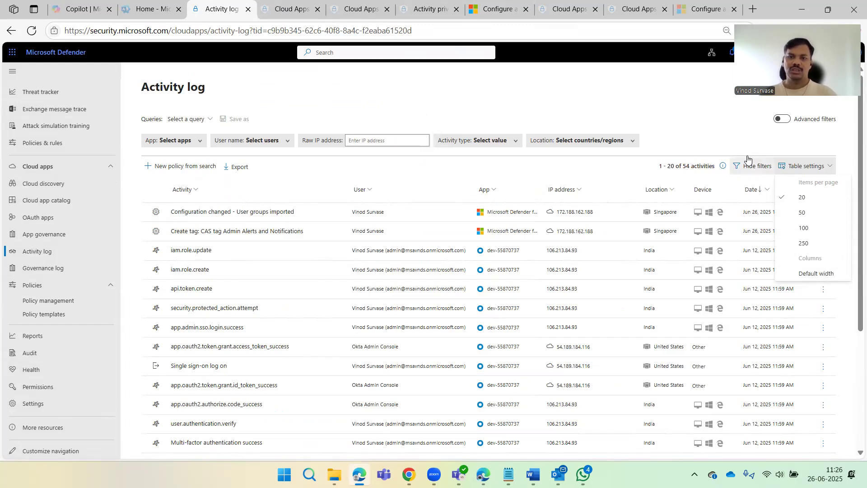
Recheck Table settings for a private-activities option, then close it with 20 items per page kept.
click(691, 114)
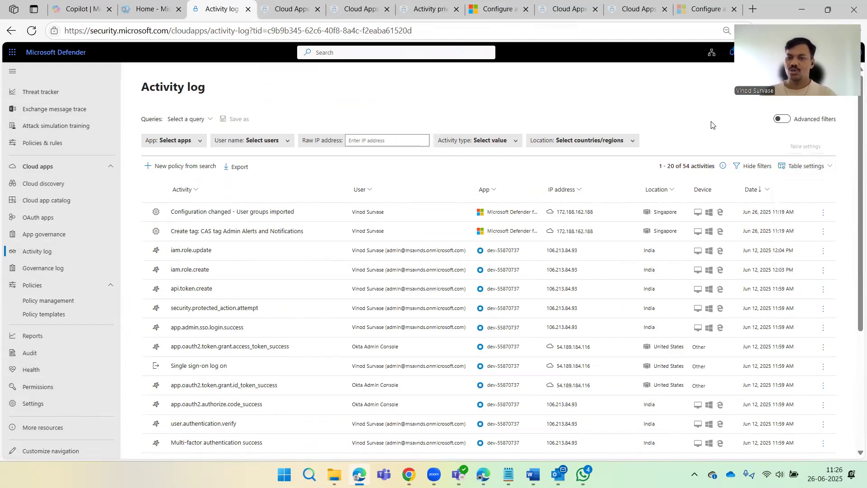
click(807, 167)
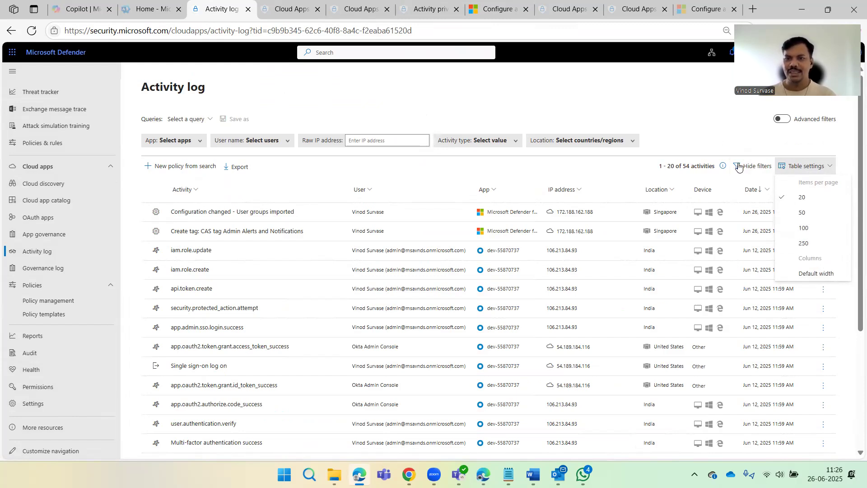
click(675, 113)
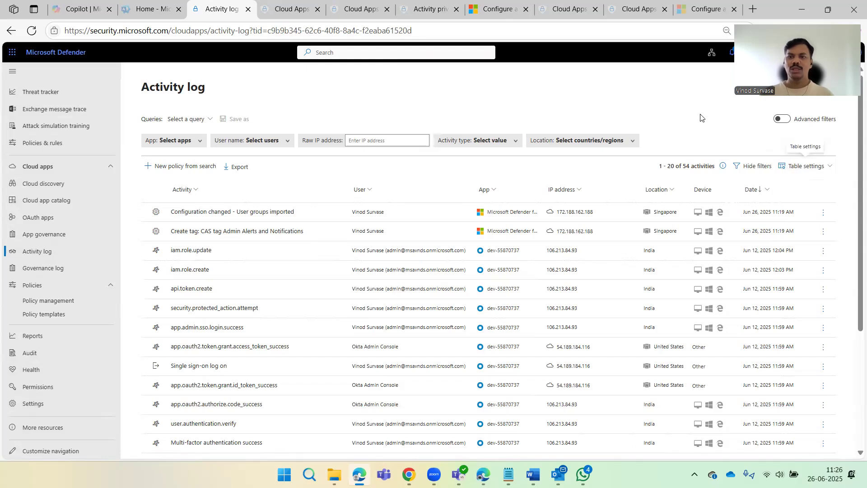